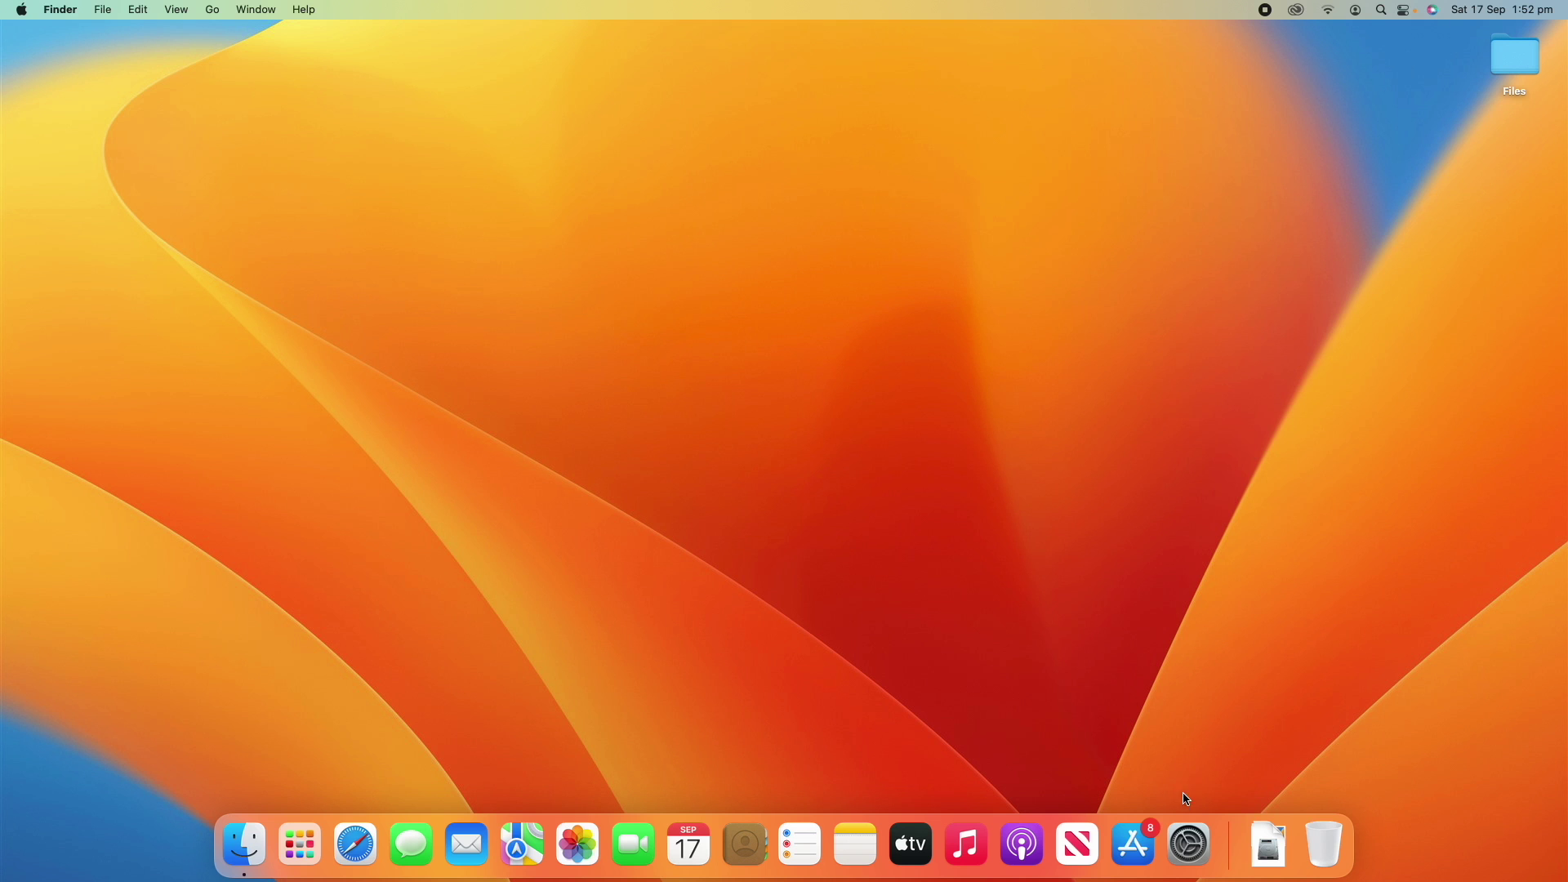
Open the Displays pane for the LG FULL HD monitor, showing Default for Display at 75 Hertz
left_click(1189, 841)
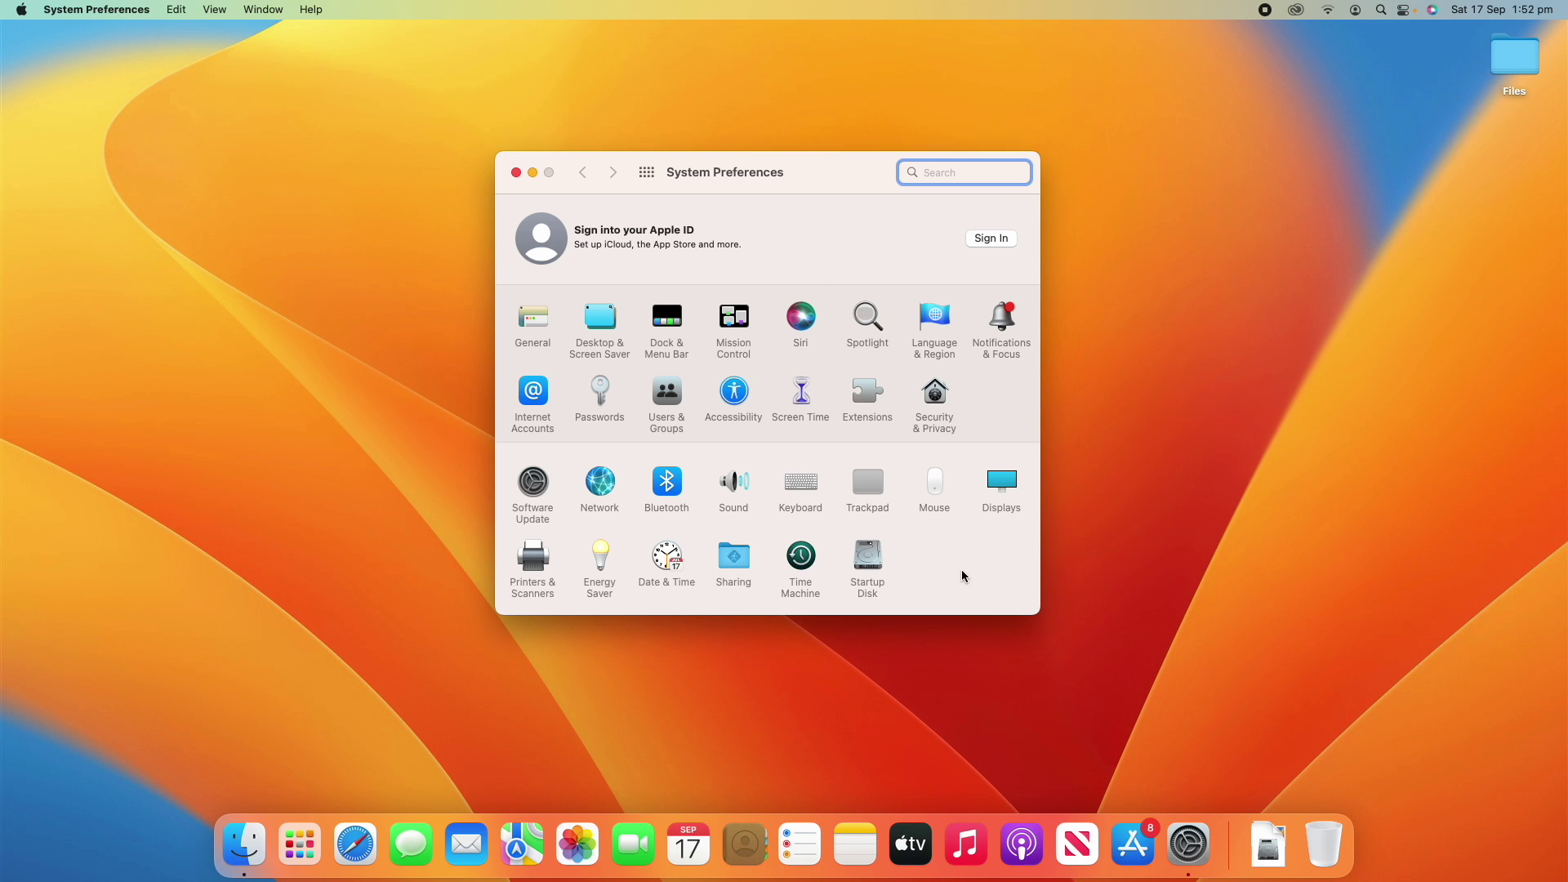
left_click(1002, 481)
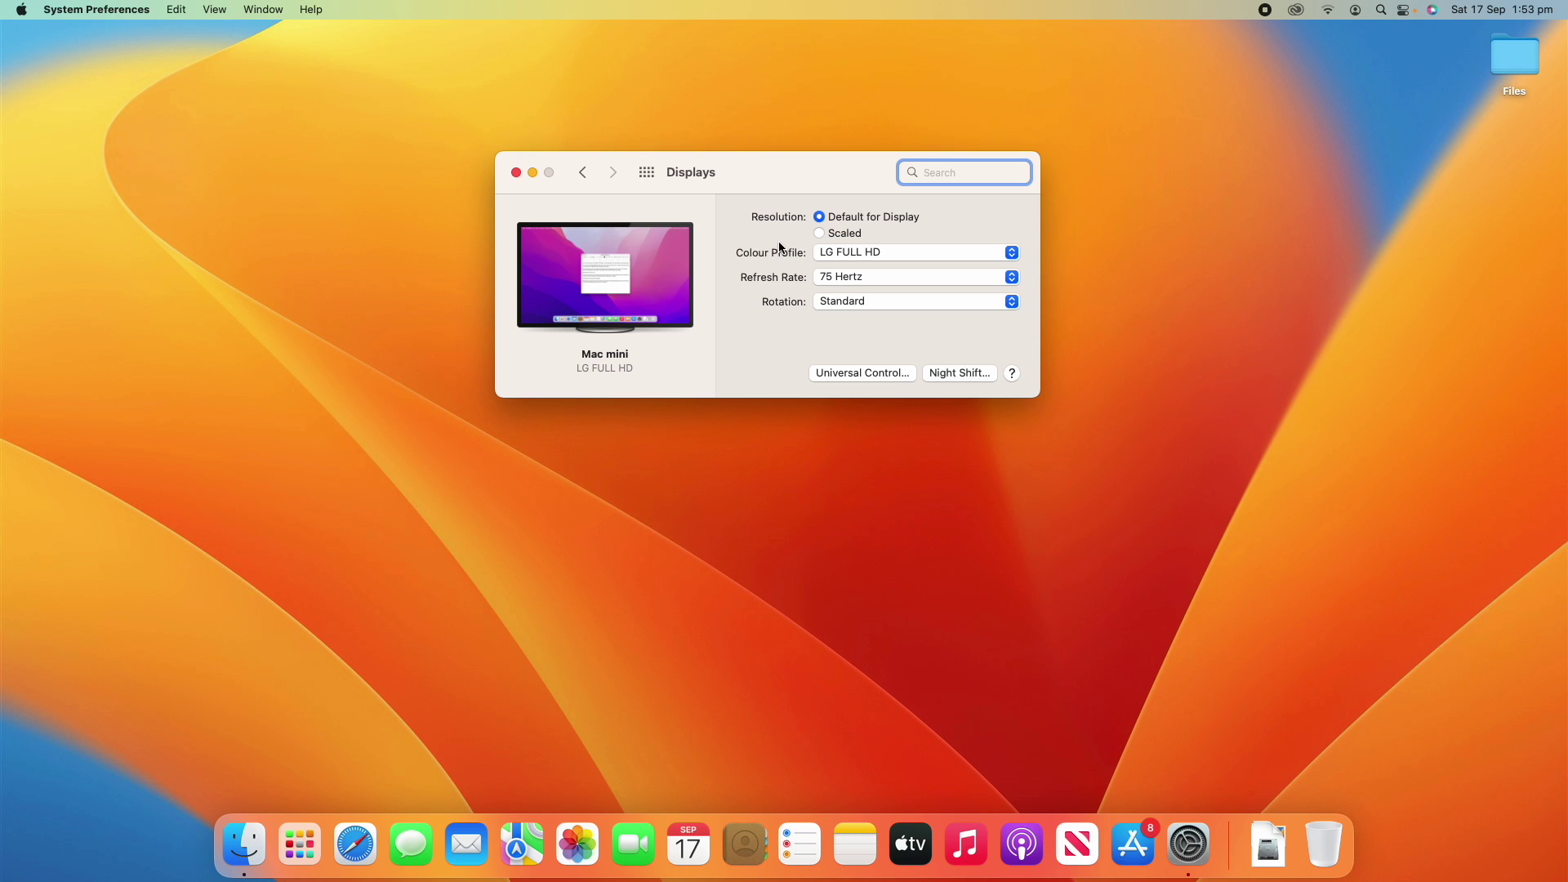
Set the LG monitor to Scaled and show all resolutions, 1920 × 1080 down to 1344 × 1008
left_click(820, 234)
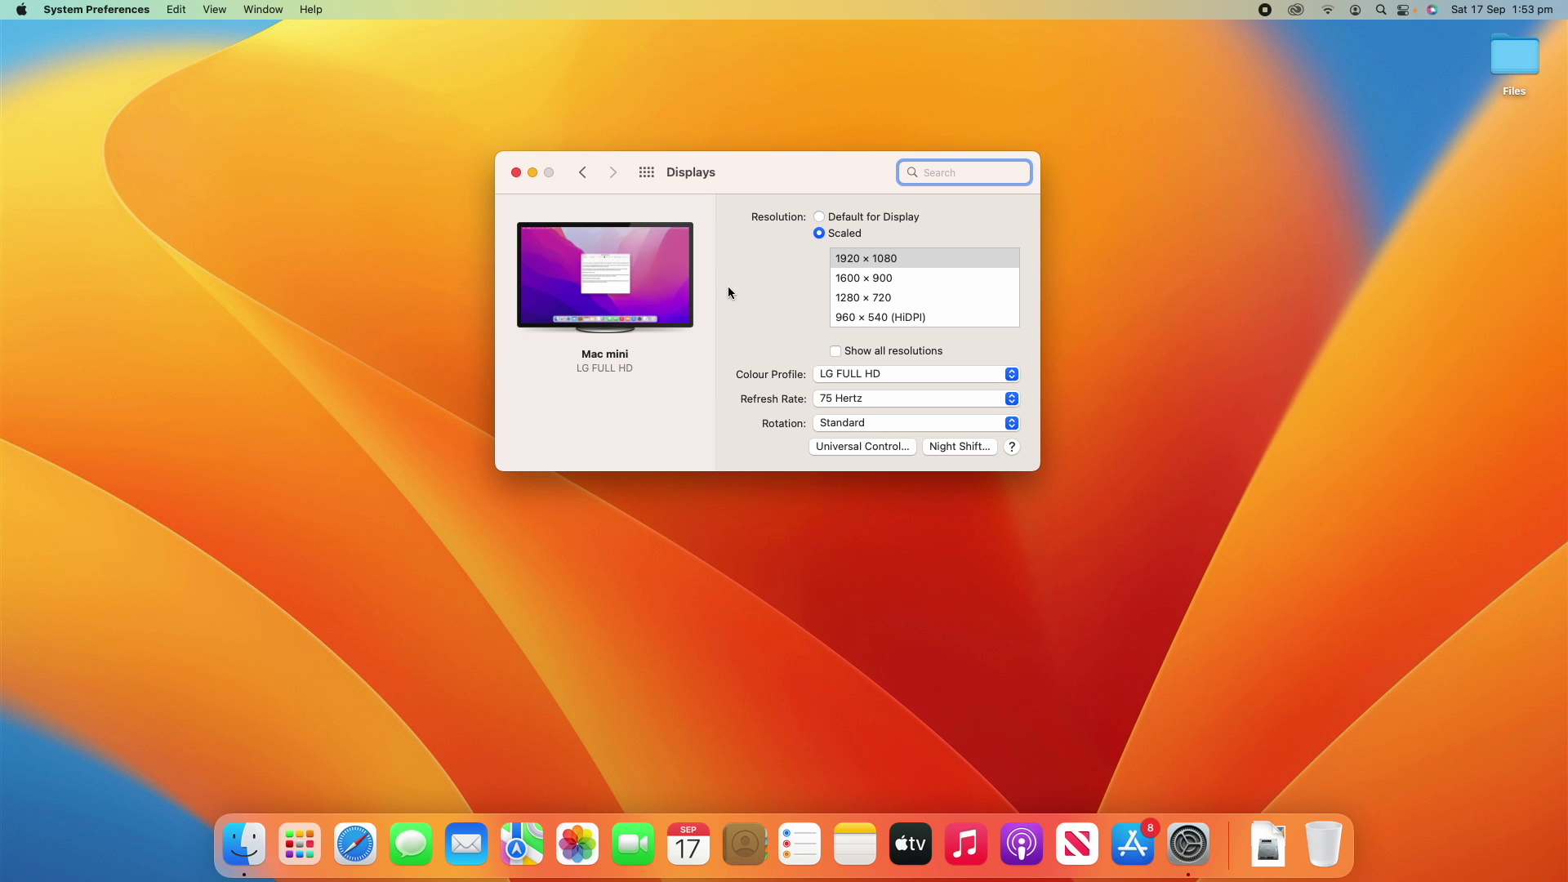
key("Tab")
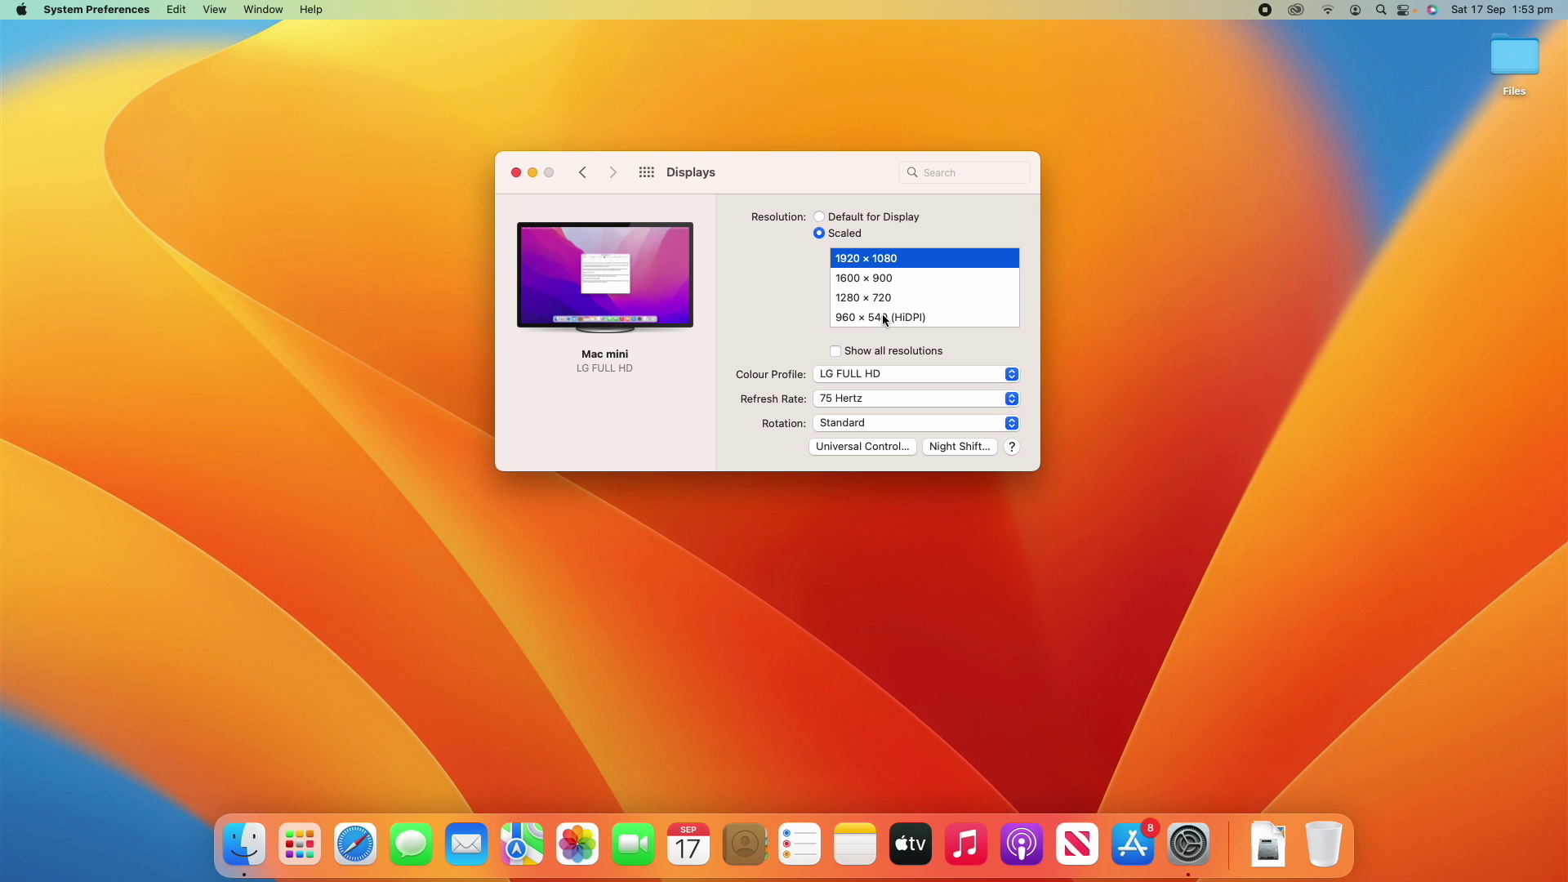
left_click(837, 351)
Scroll through the full list of LG monitor resolutions, from 1920 × 1080 to 1344 × 1008
left_click_drag(1014, 262, 998, 228)
left_click_drag(1014, 256, 1016, 272)
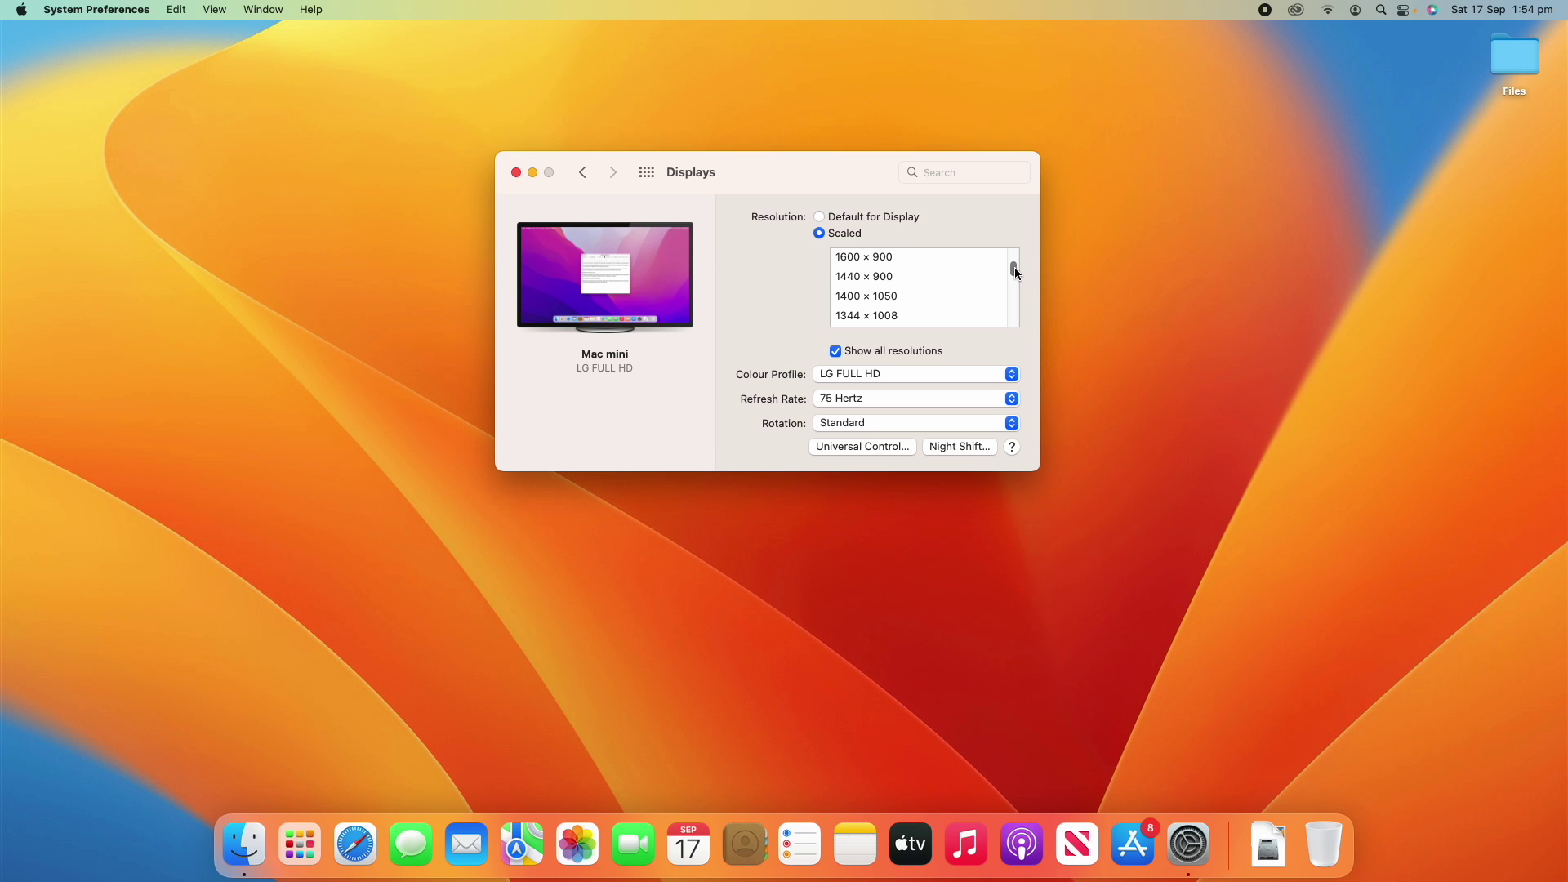
left_click_drag(1015, 267, 1015, 254)
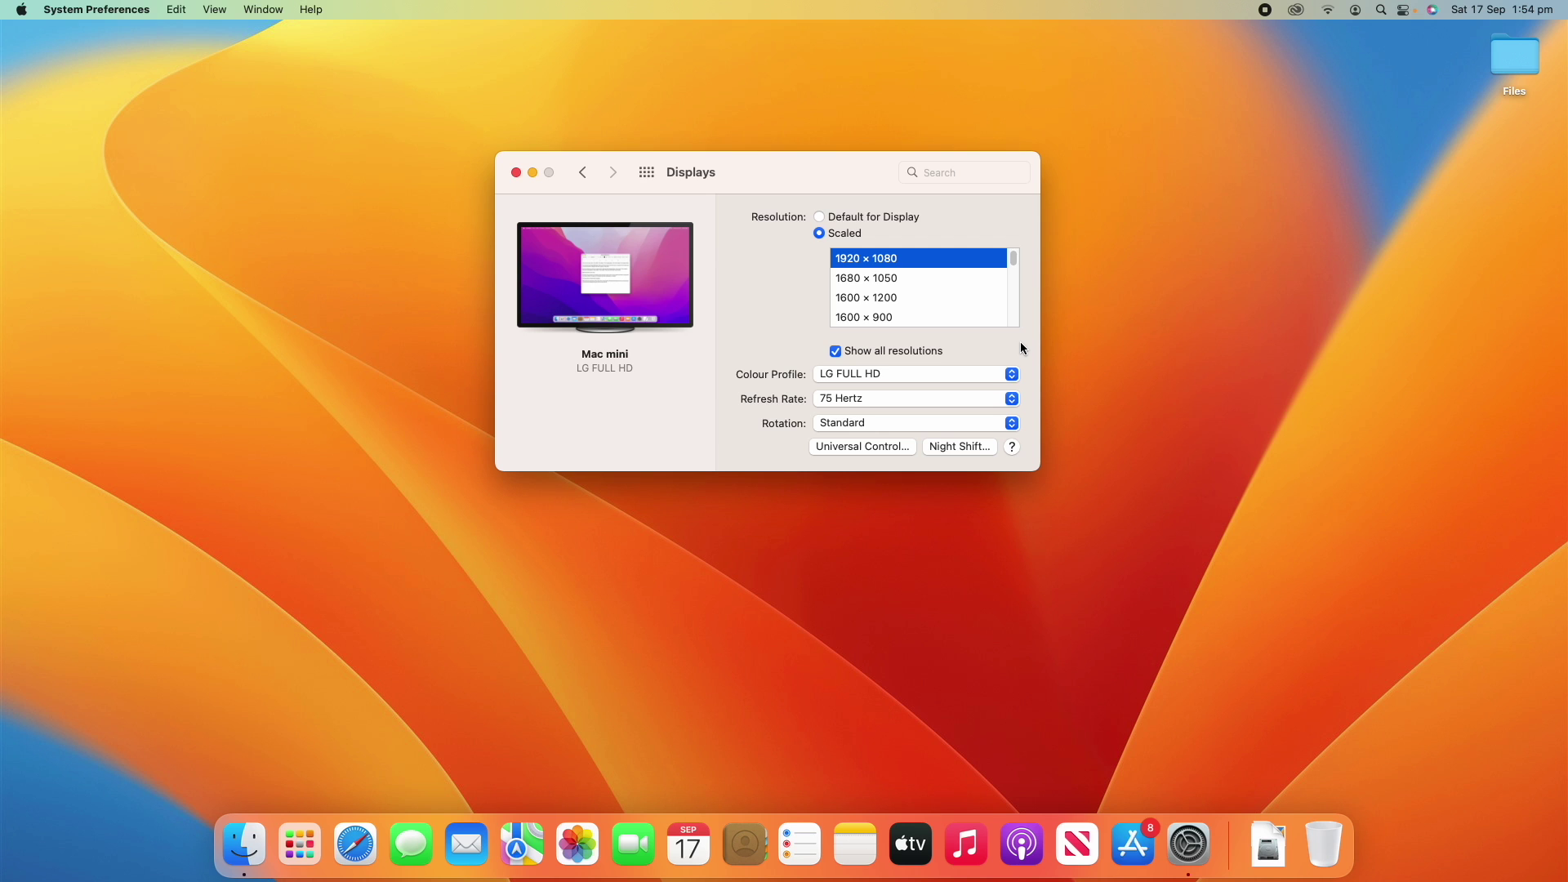
Hide extra resolutions and keep colour profile LG FULL HD, 75 Hertz and Standard rotation
left_click(837, 353)
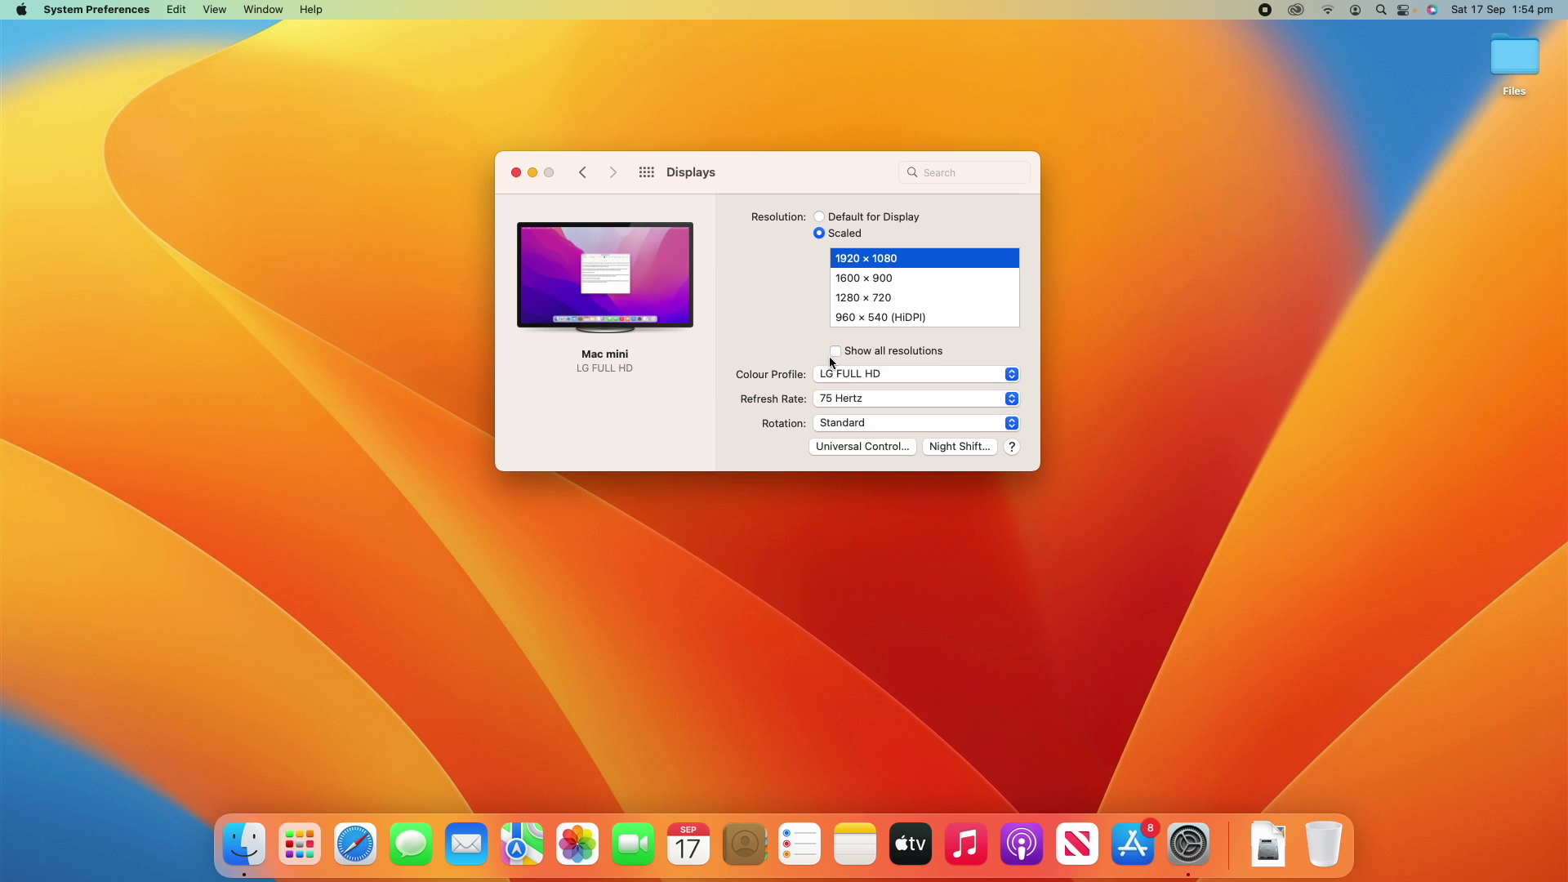
left_click(822, 378)
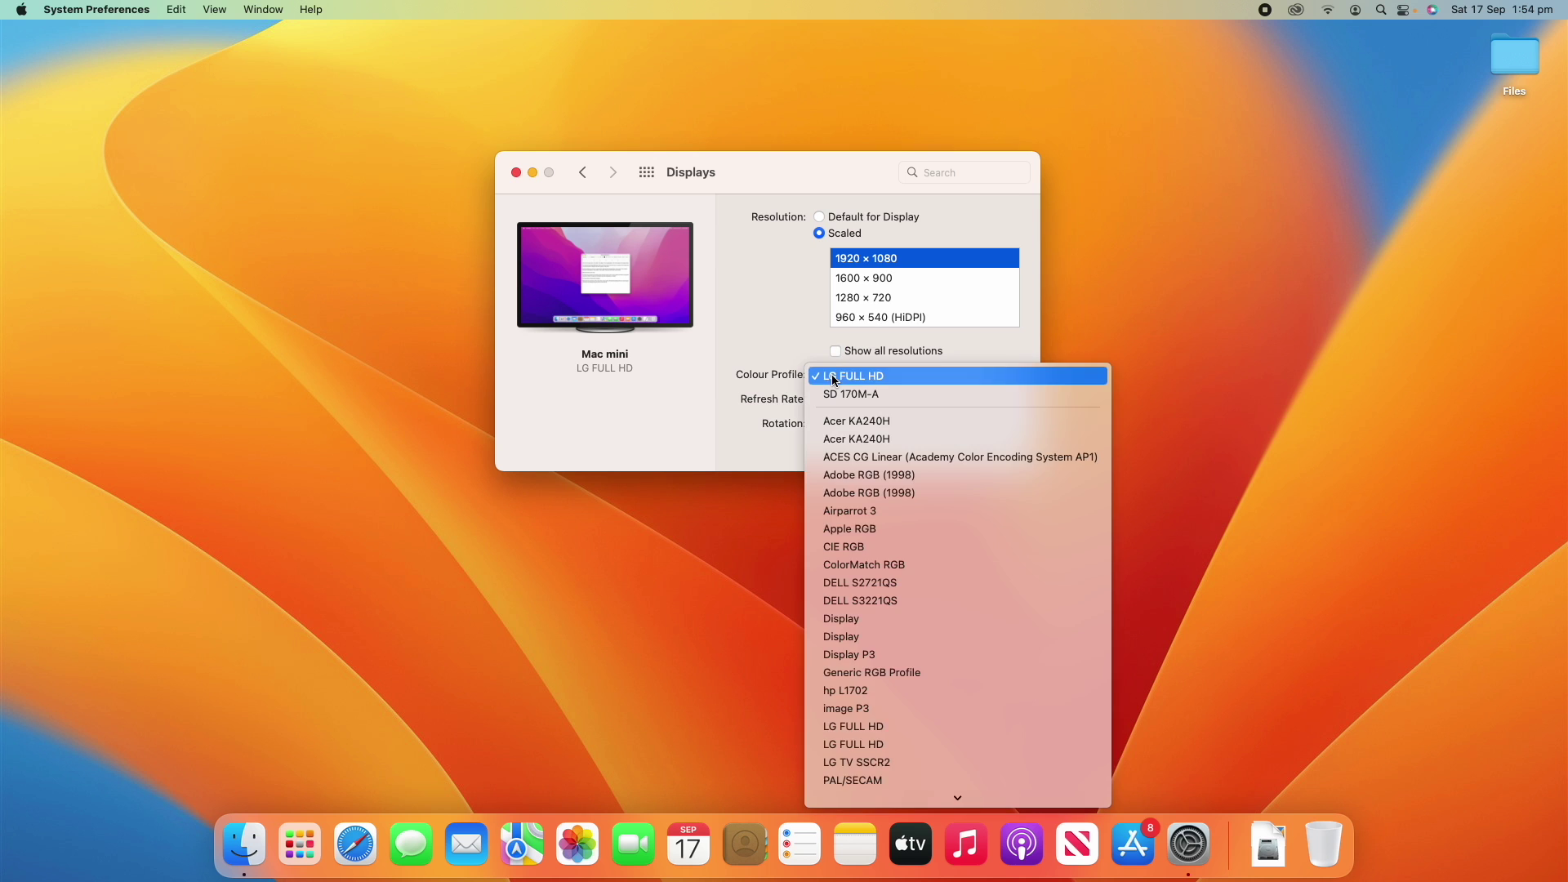
left_click(834, 399)
left_click(835, 397)
left_click(835, 399)
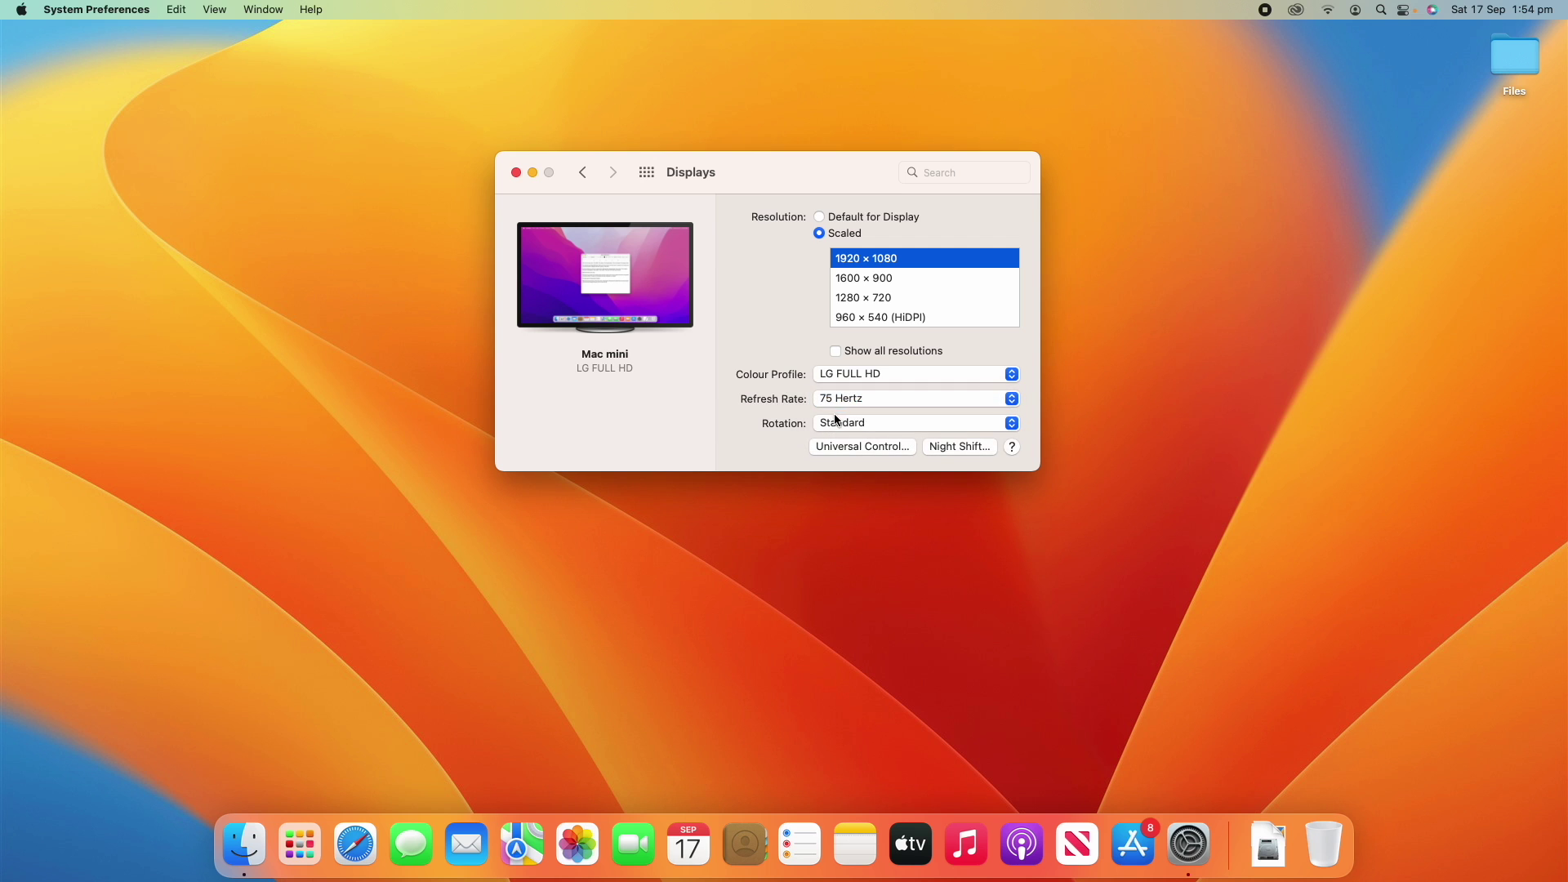
left_click(837, 423)
left_click(839, 425)
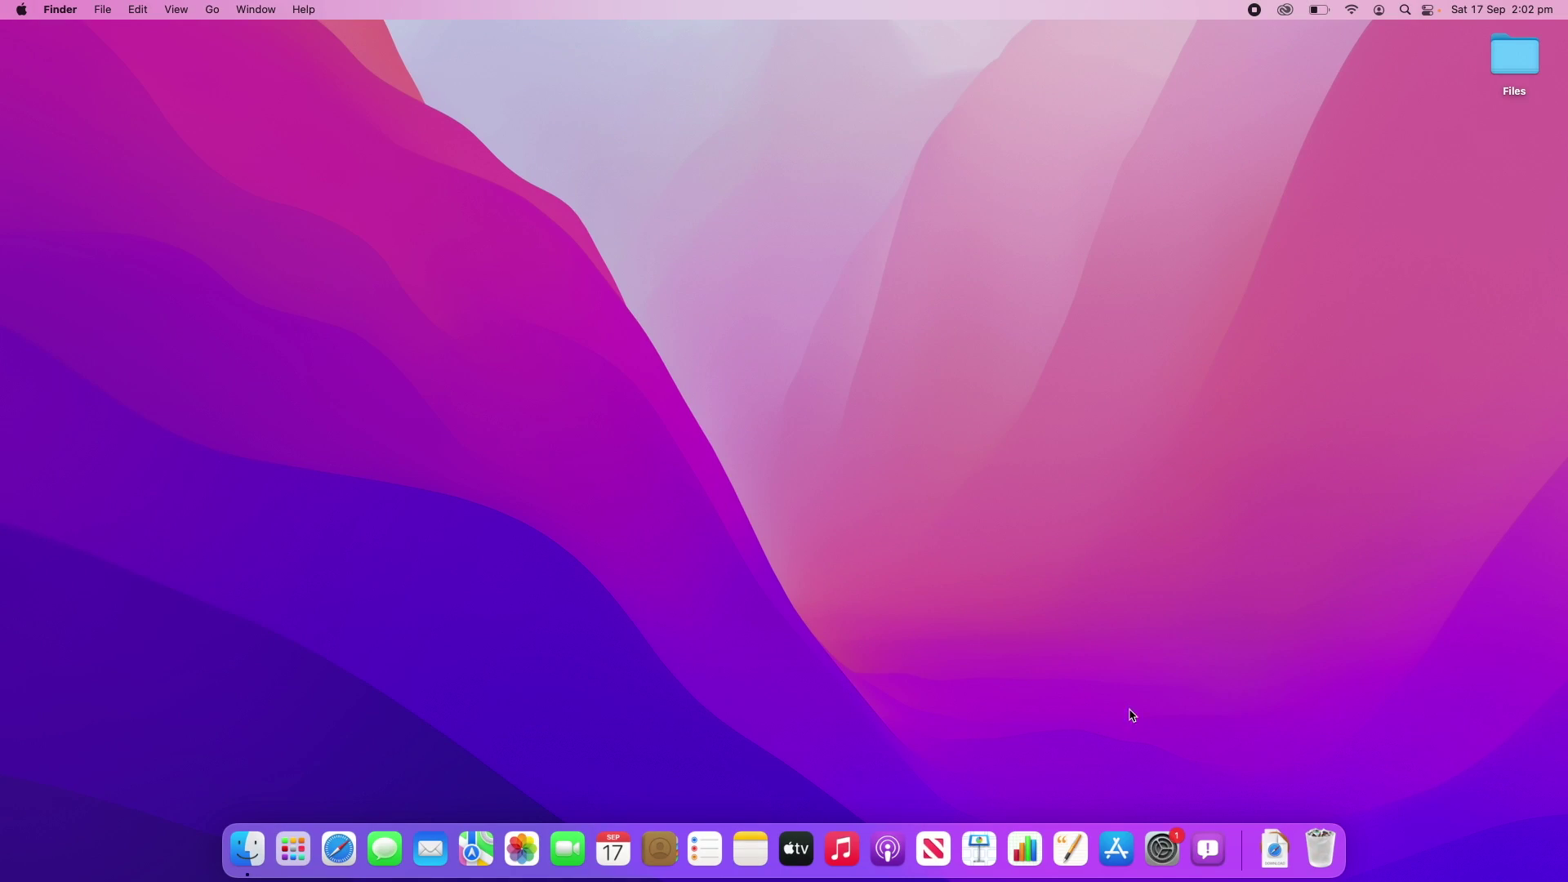
Reopen Displays and identify the left thumbnail as Built-in Retina, the right as LG FULL HD
left_click(1171, 850)
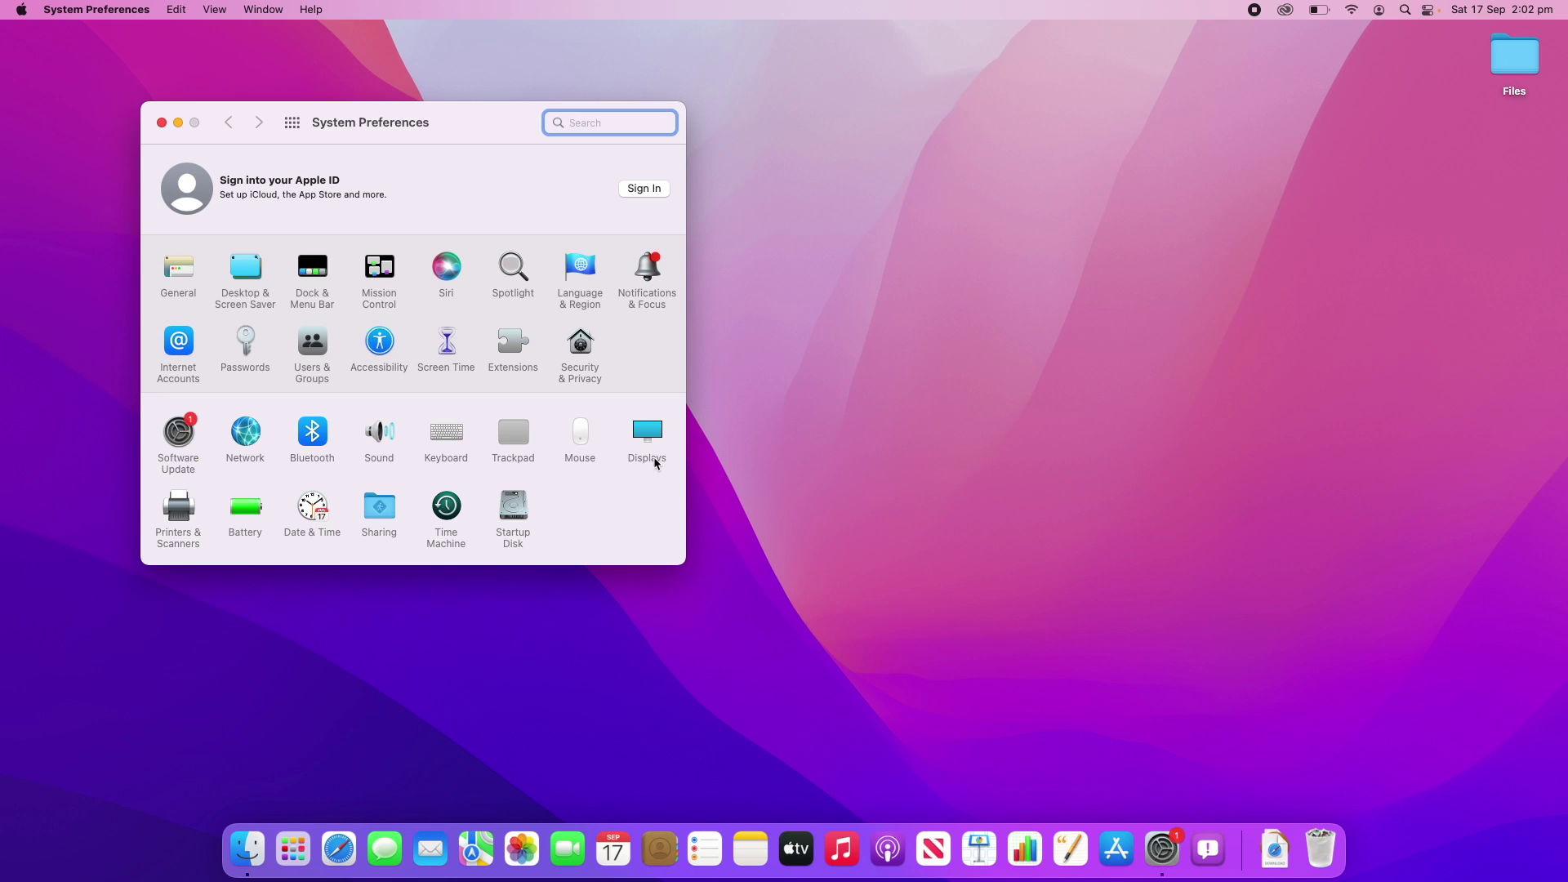
left_click(645, 431)
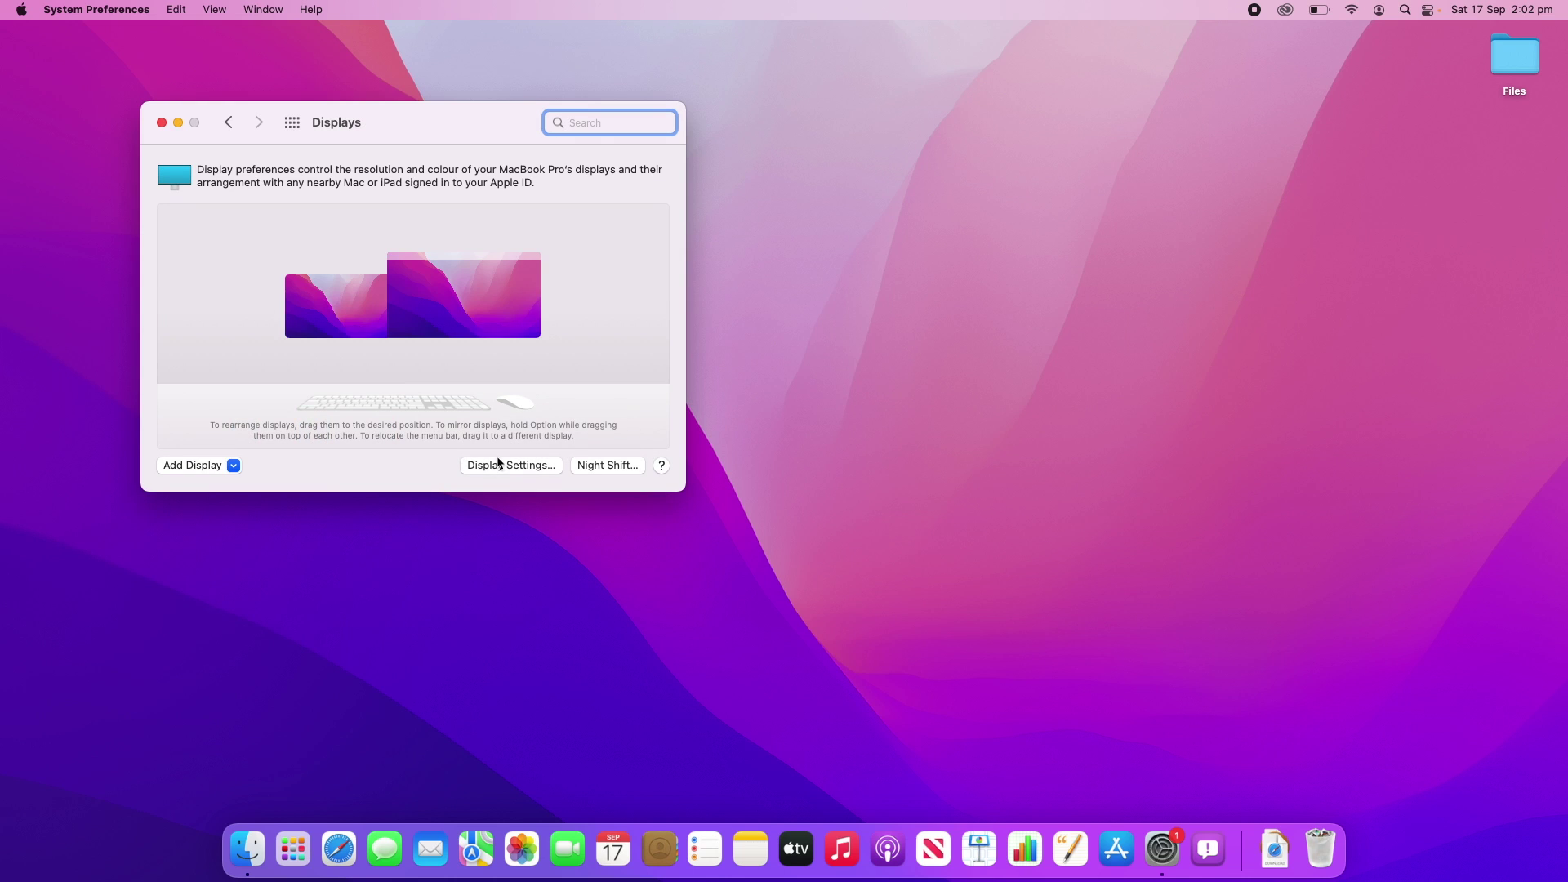
left_click(341, 313)
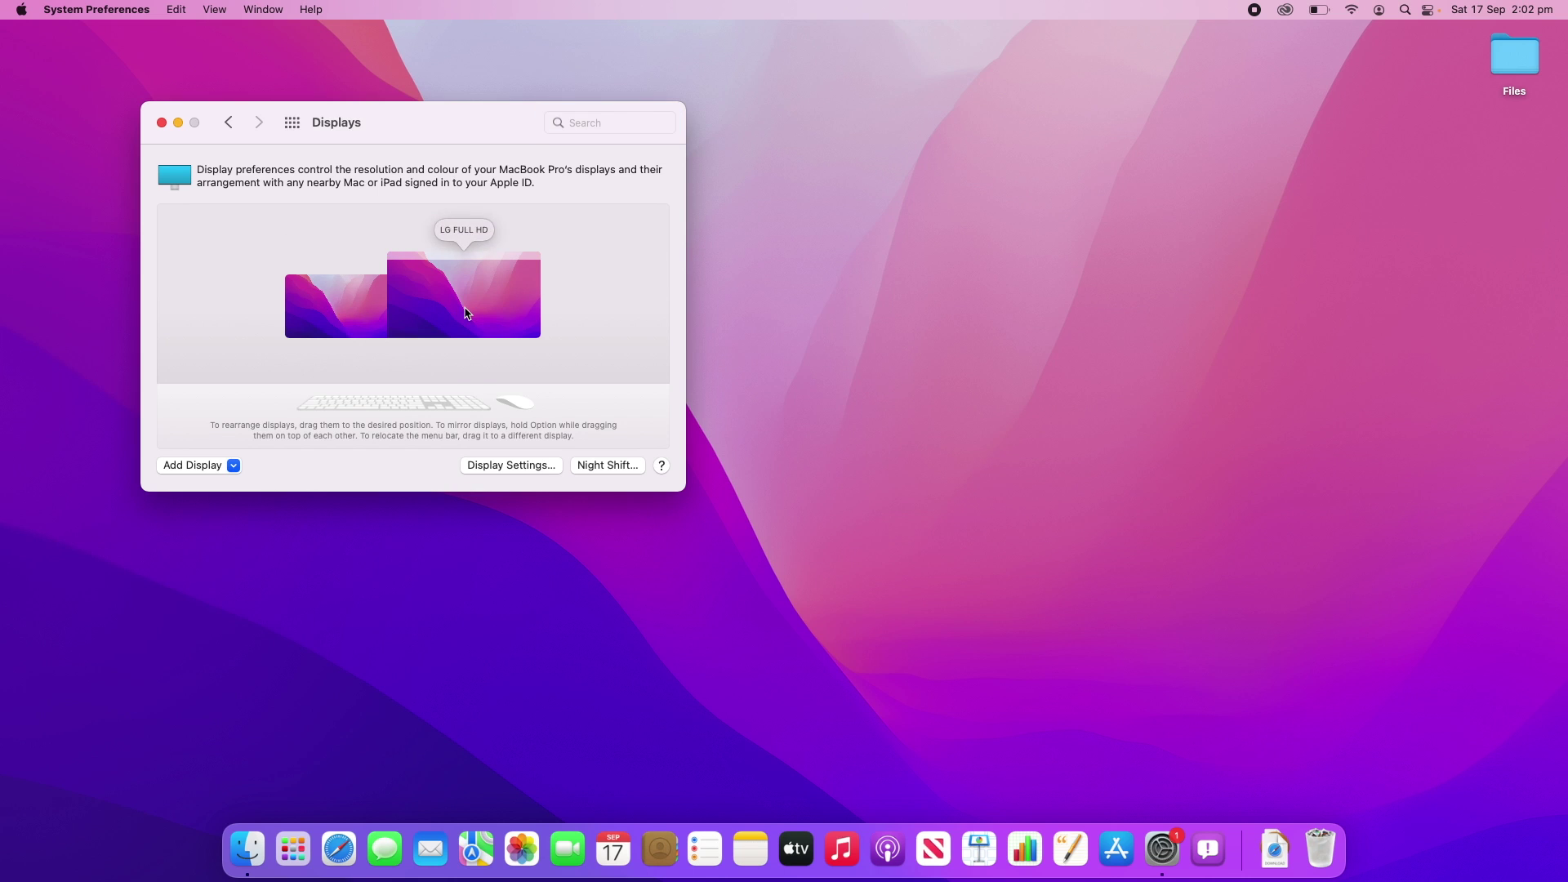
left_click(276, 318)
left_click(321, 327)
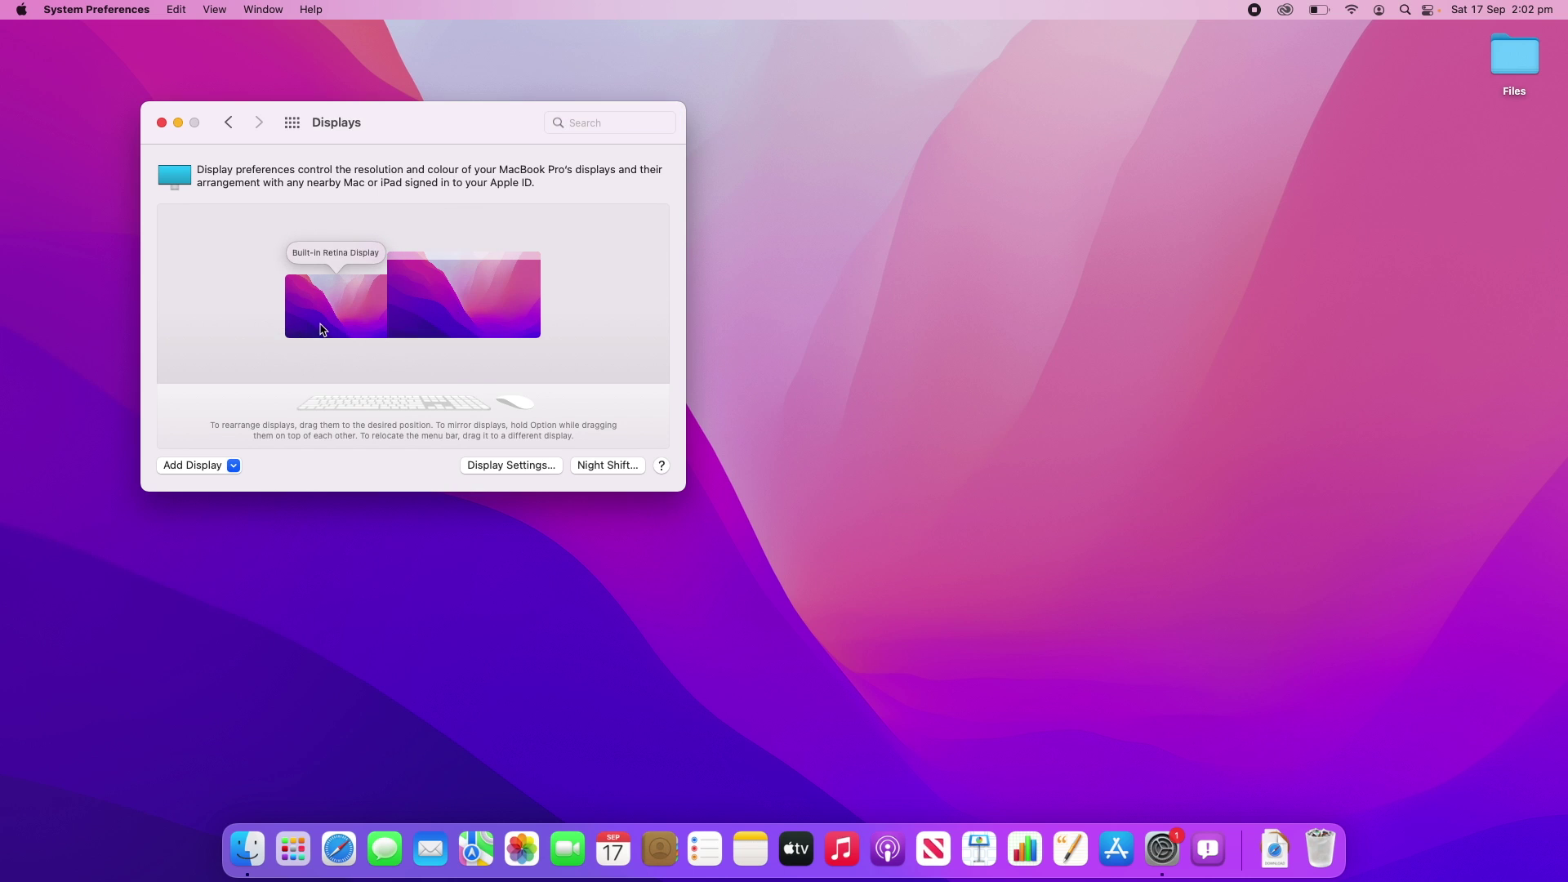
left_click(478, 317)
left_click(319, 320)
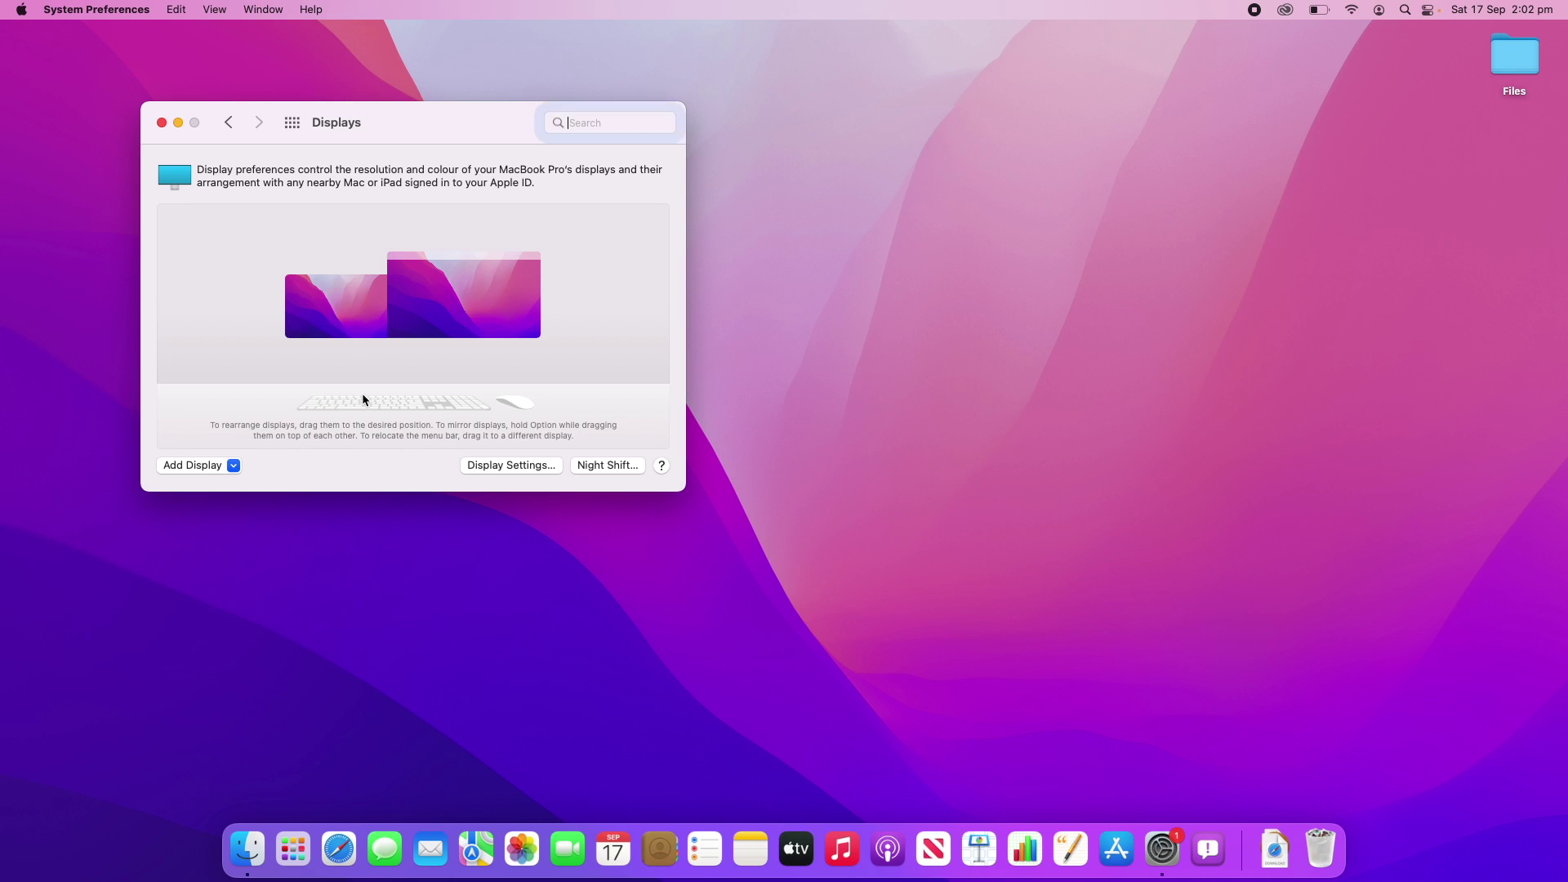
left_click(320, 298)
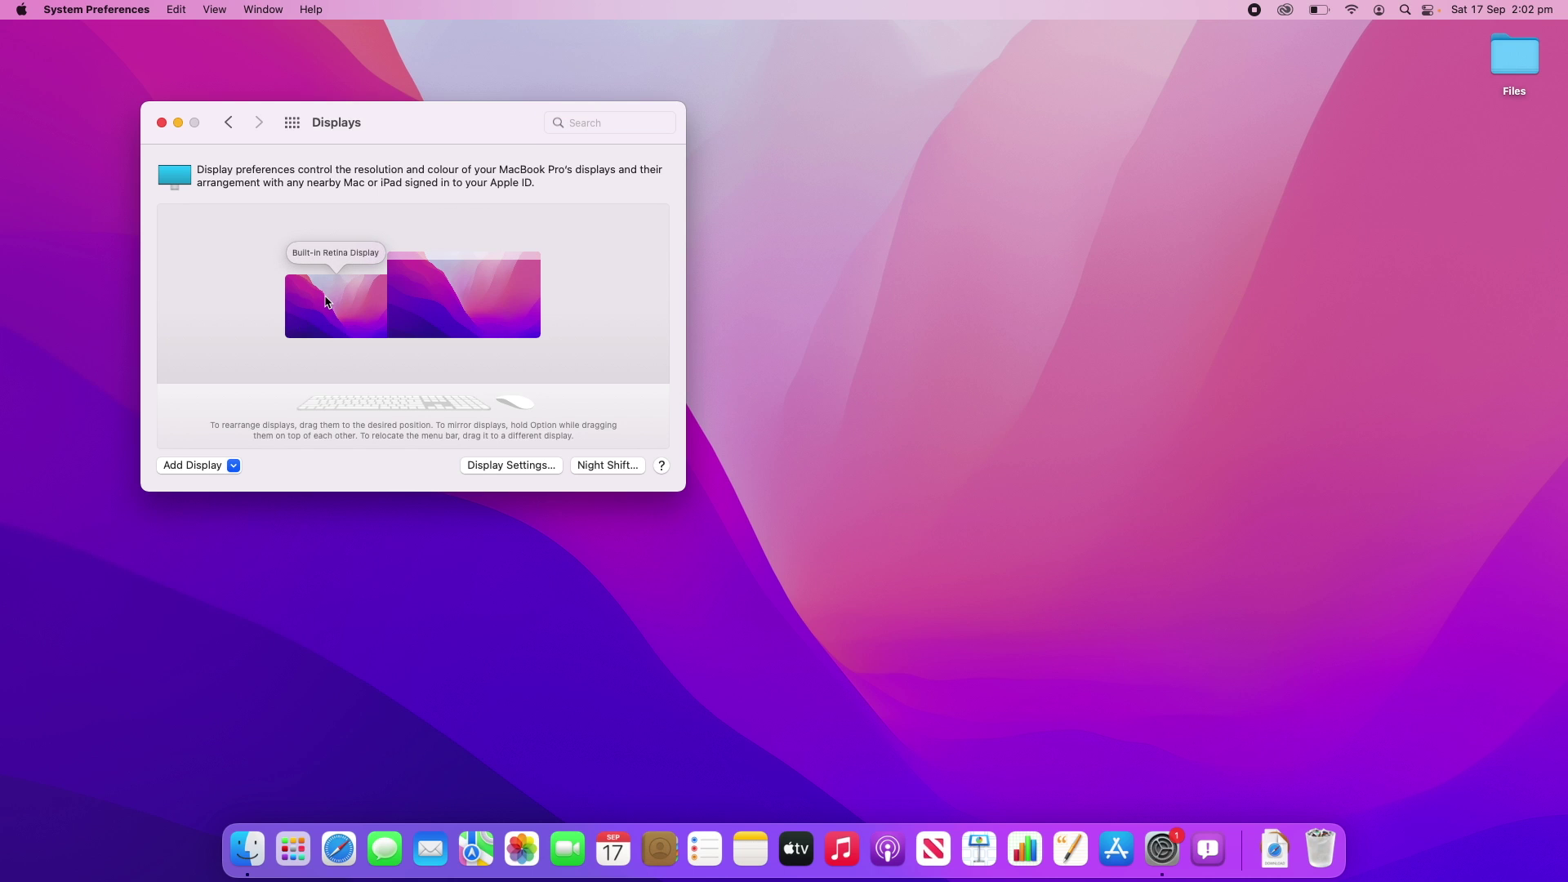
In Display Settings, put the LG monitor back to Default for Display, then select the Built-in Retina Display
left_click(506, 464)
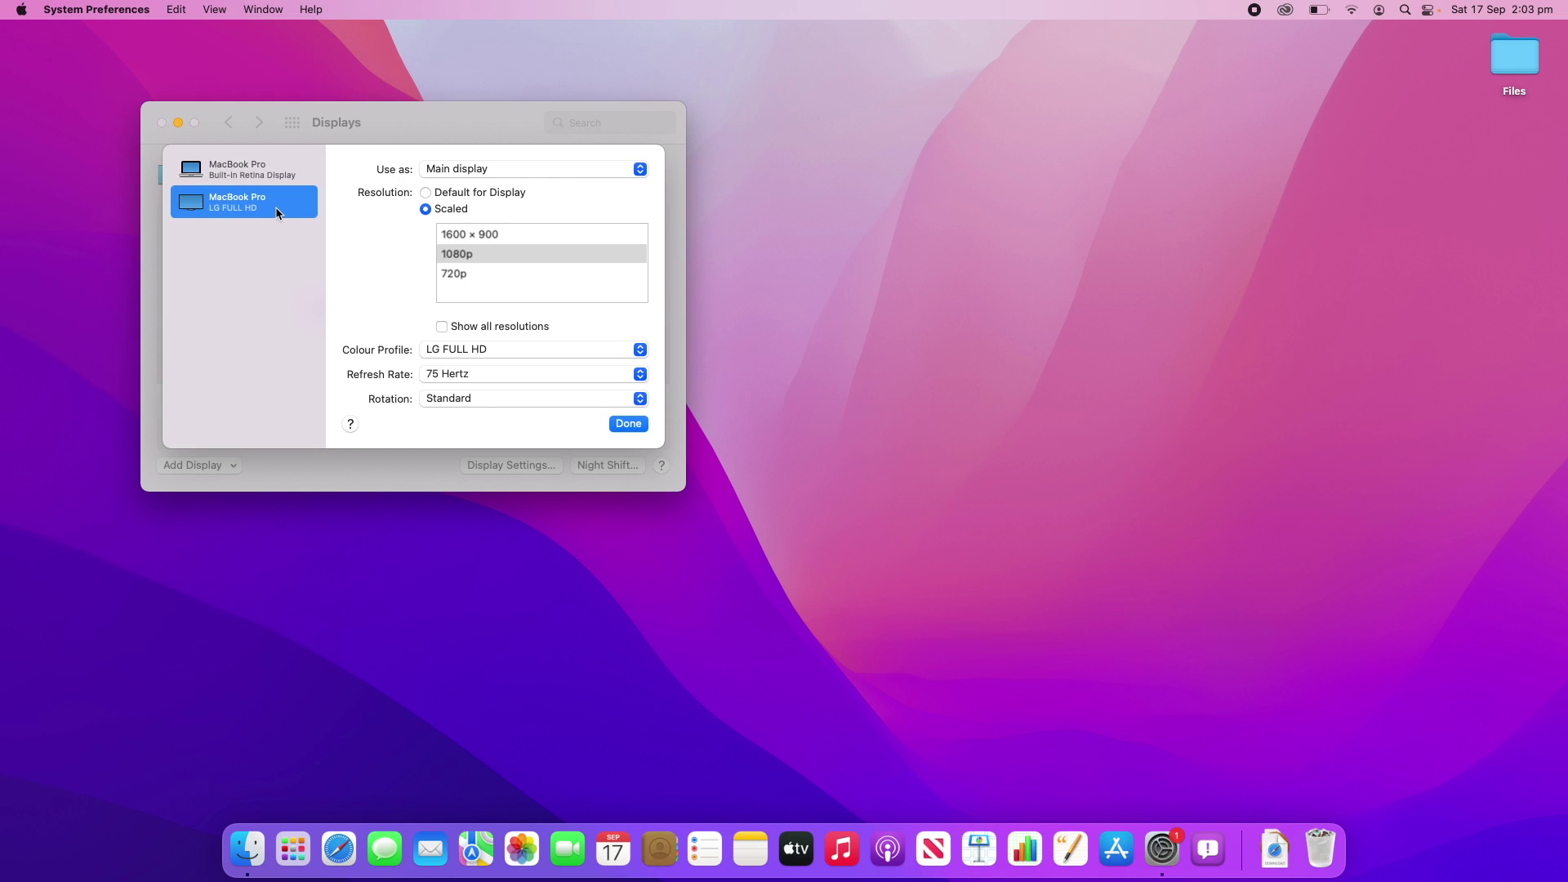
left_click(426, 193)
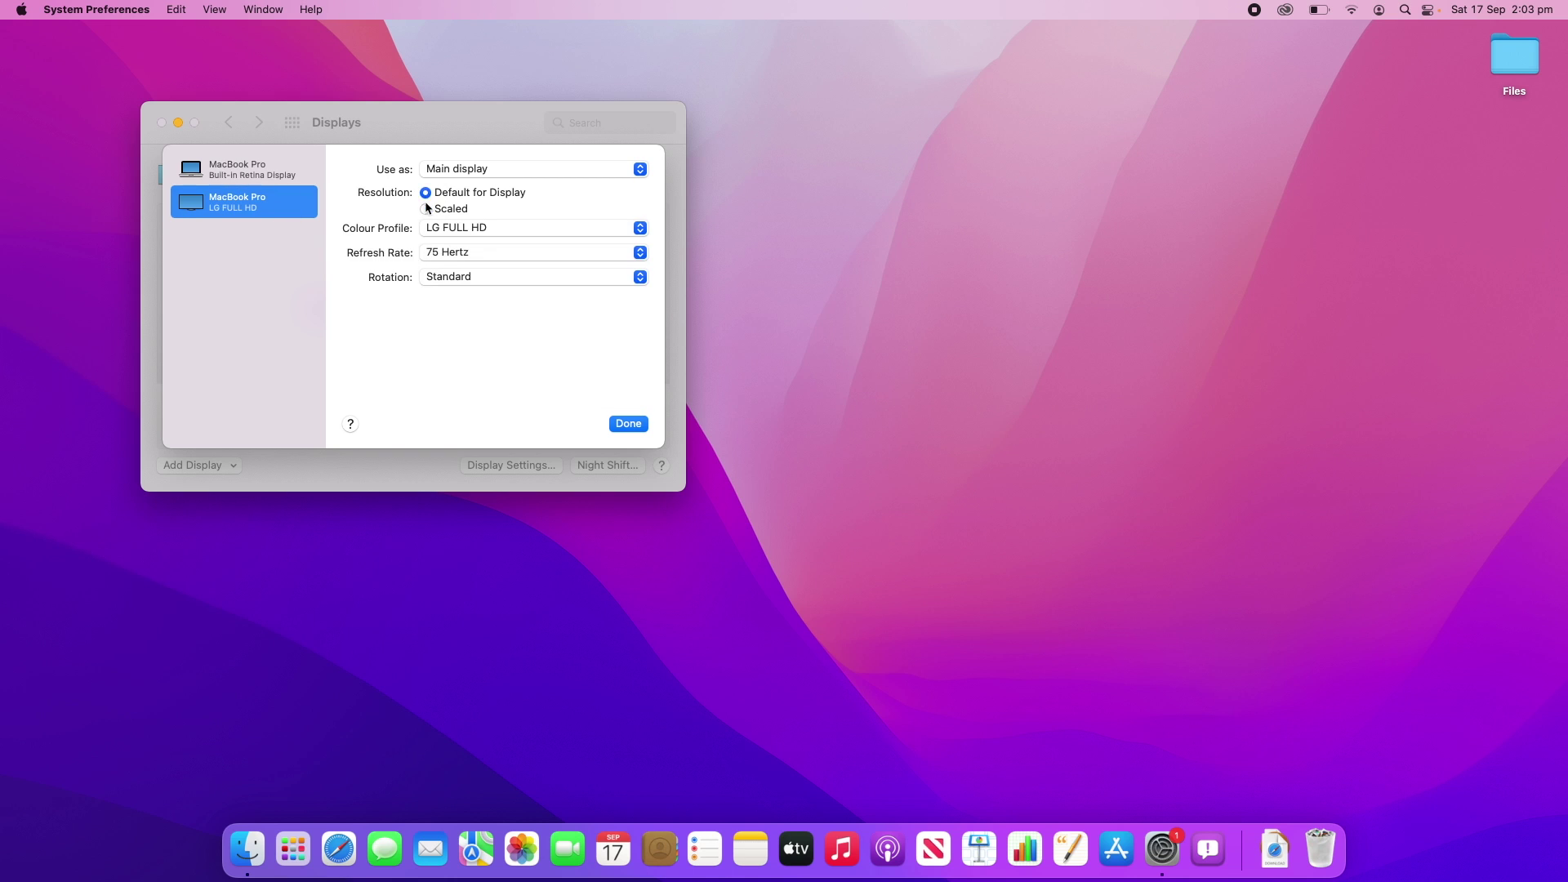
left_click(426, 209)
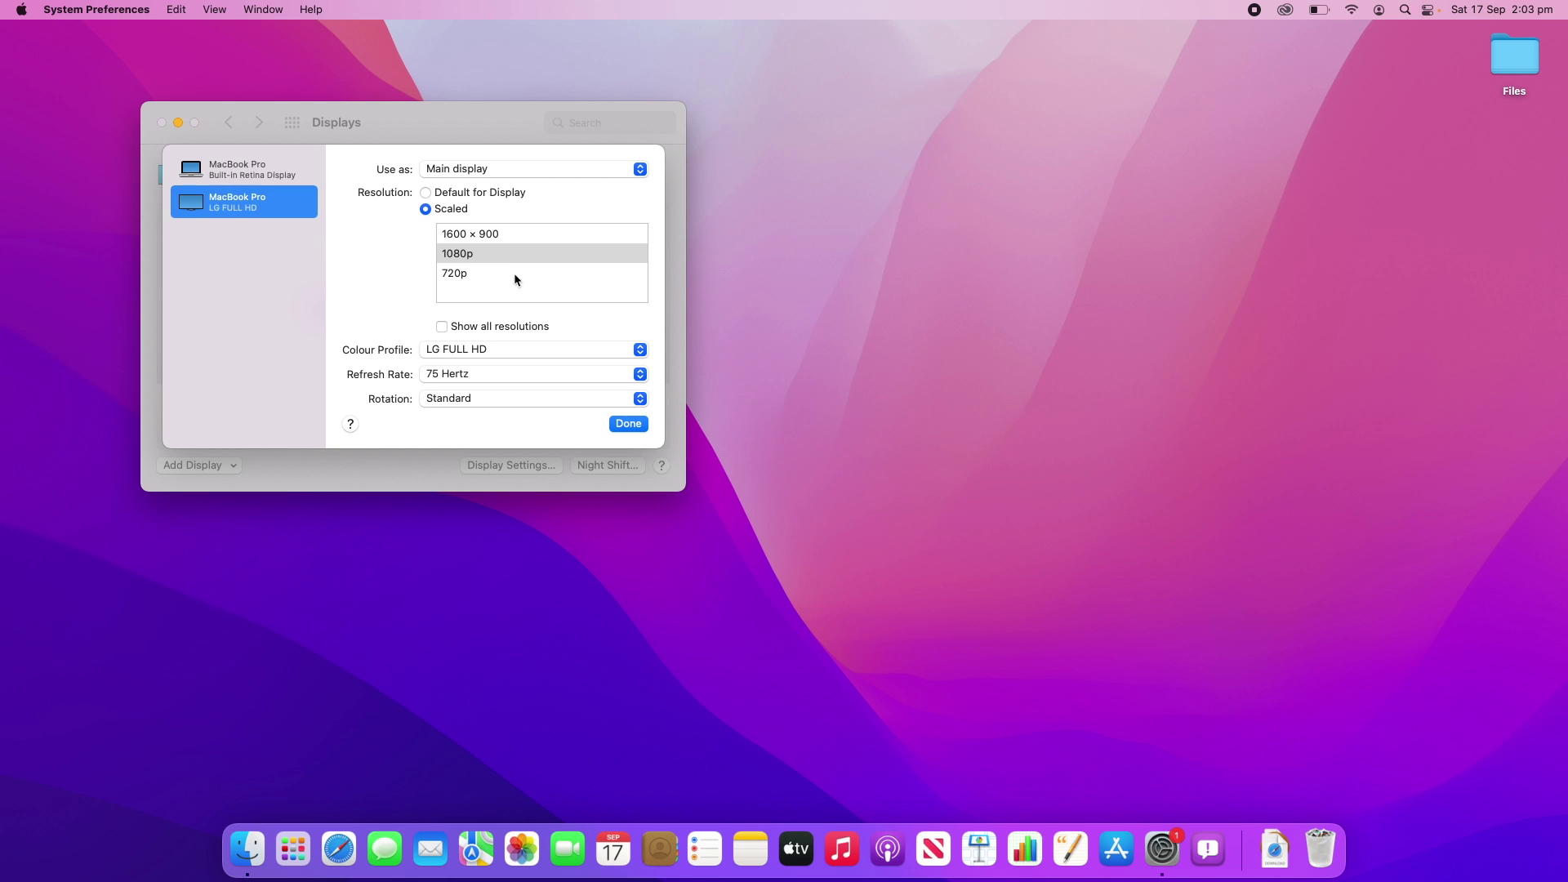
left_click(426, 193)
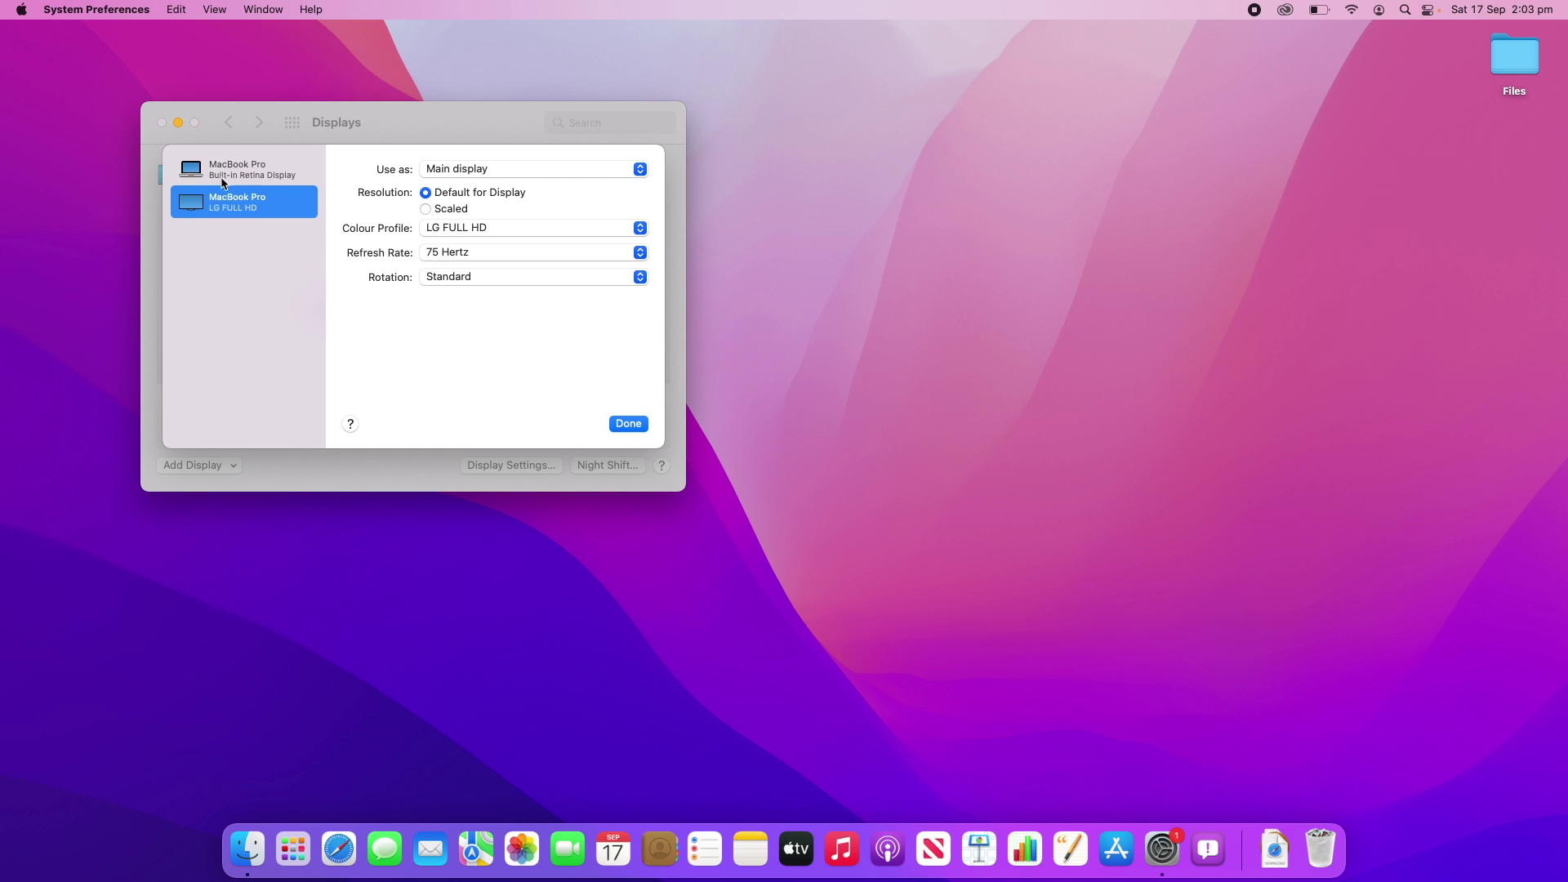
left_click(211, 175)
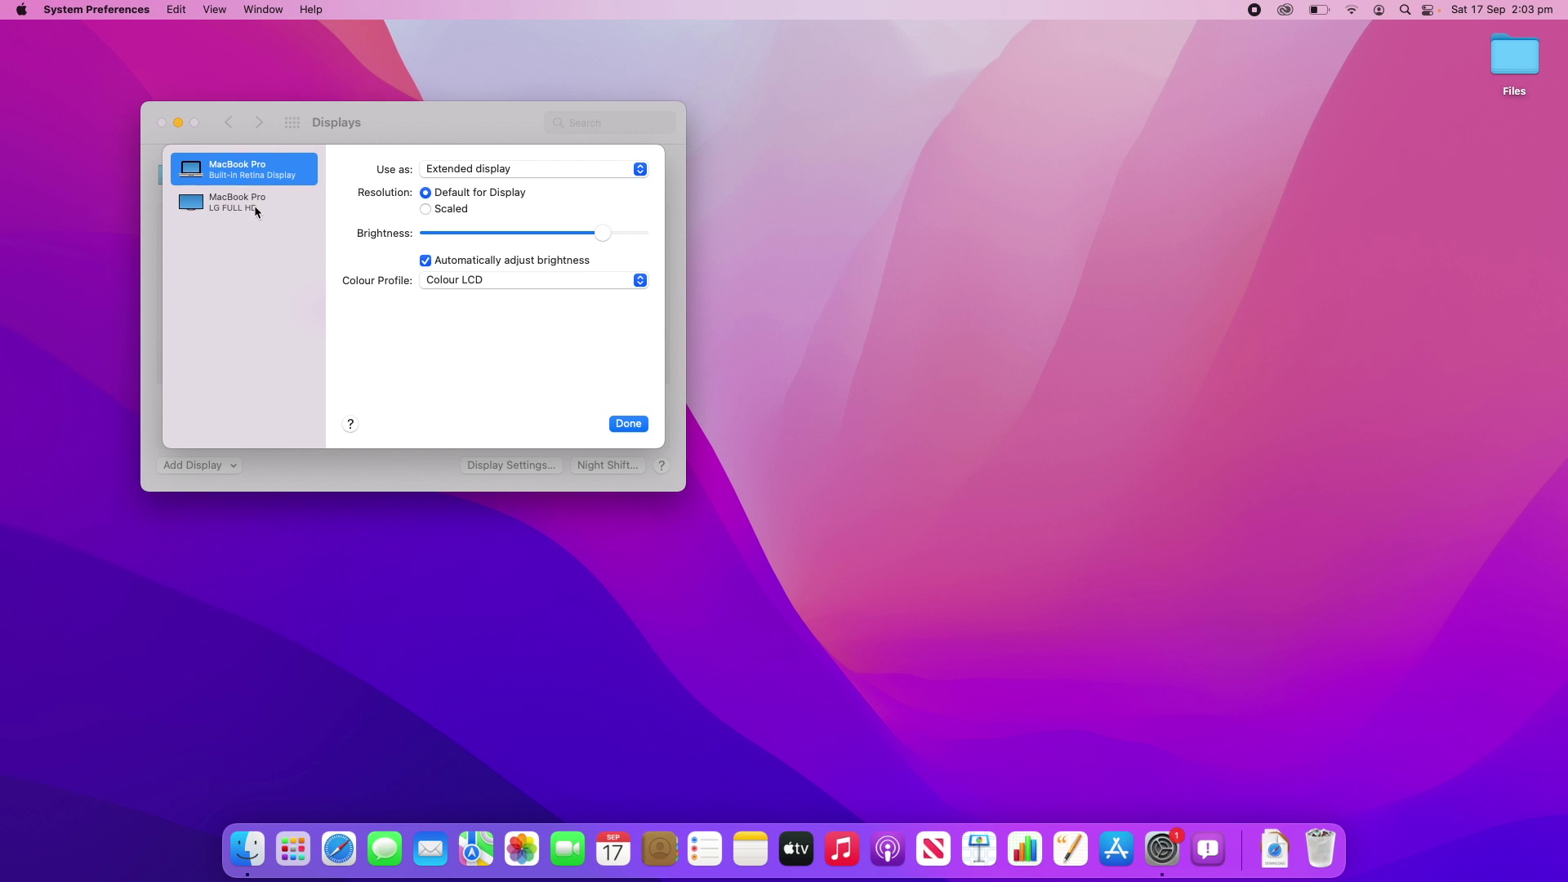
Switch the Built-in Retina Display to Scaled, keeping the Default size chosen
left_click(426, 209)
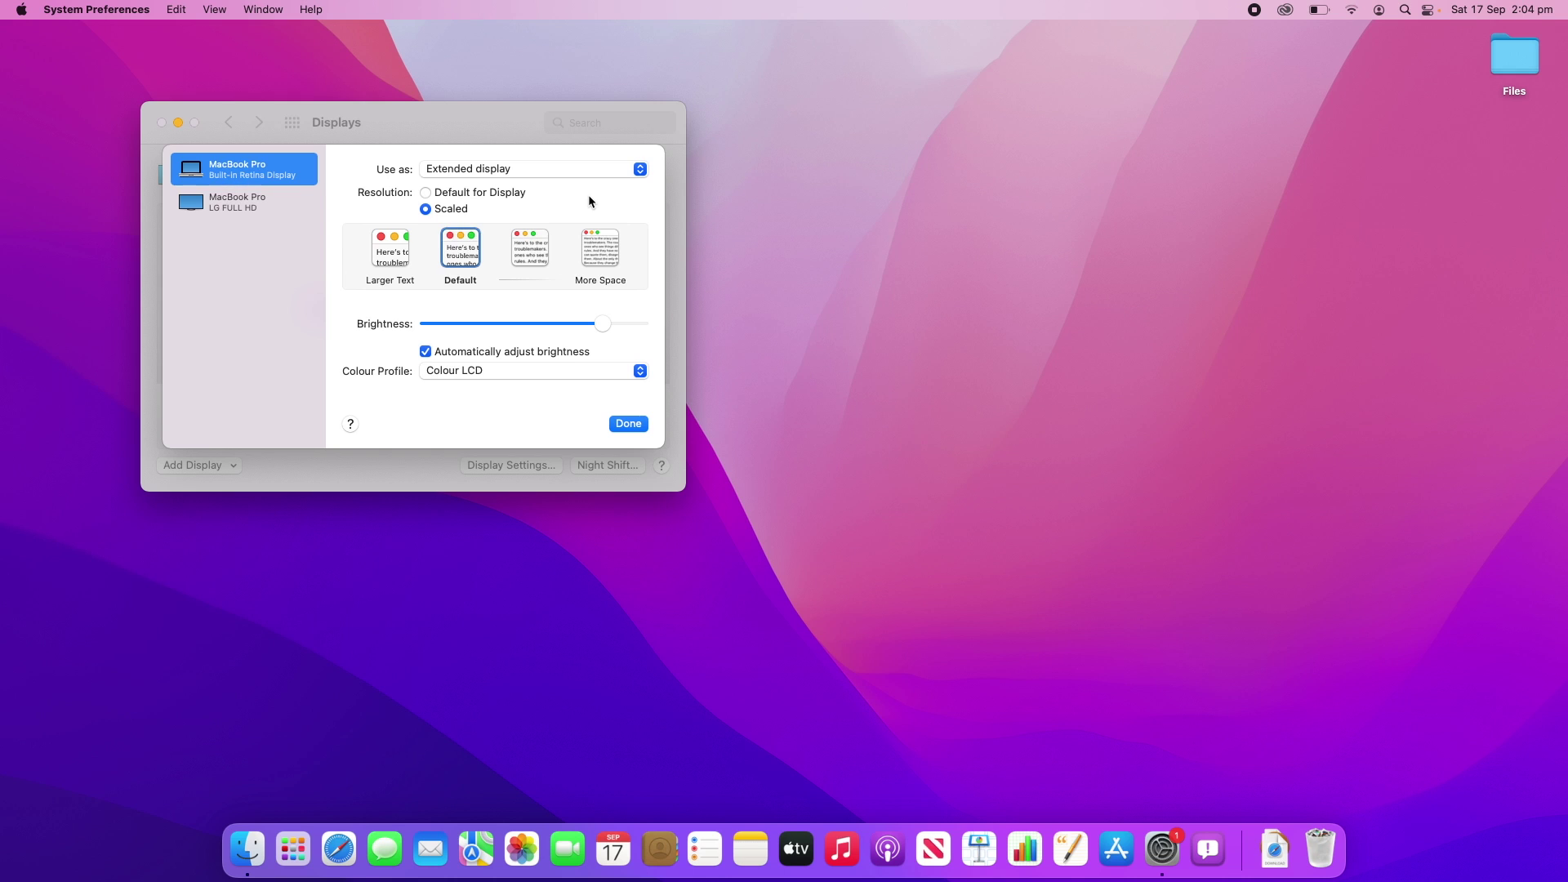
Switch between the LG FULL HD and Built-in Retina settings, ending on LG FULL HD at 1080p
left_click(309, 213)
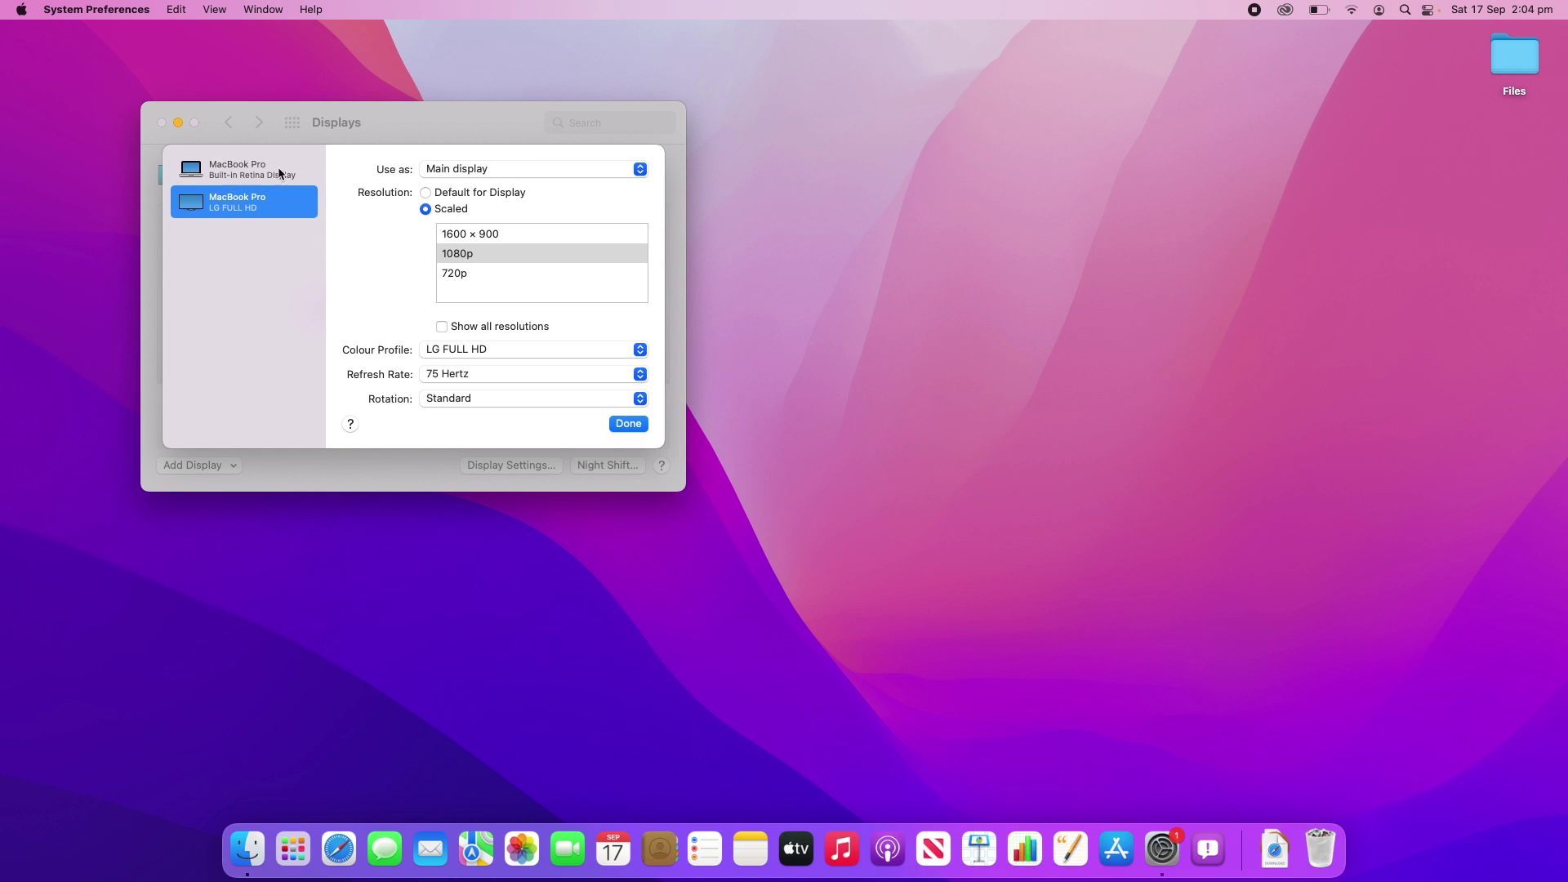
left_click(298, 169)
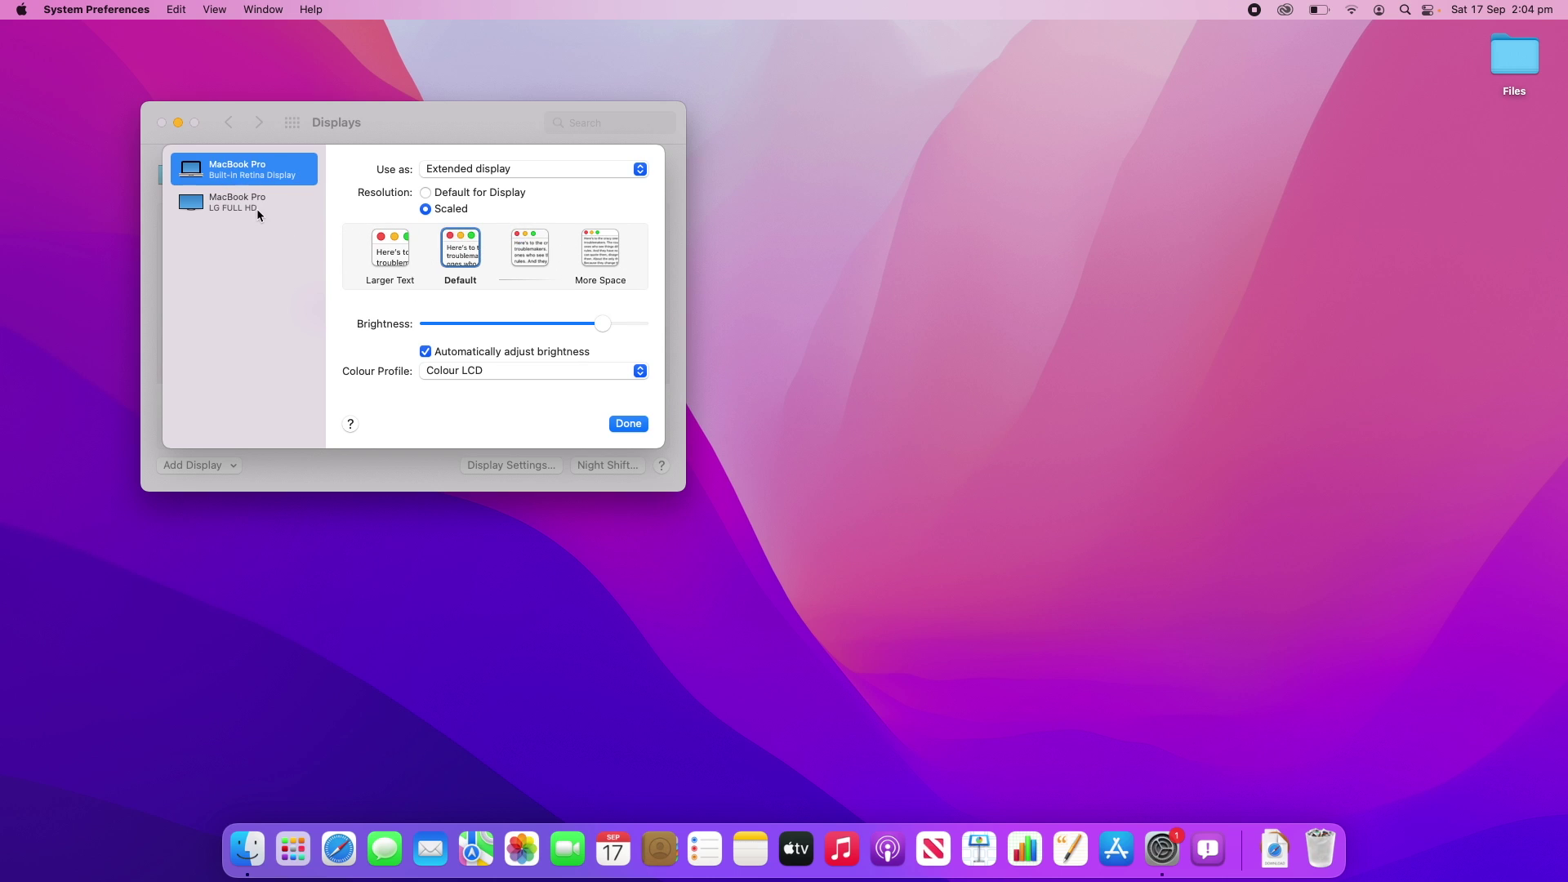
left_click(277, 206)
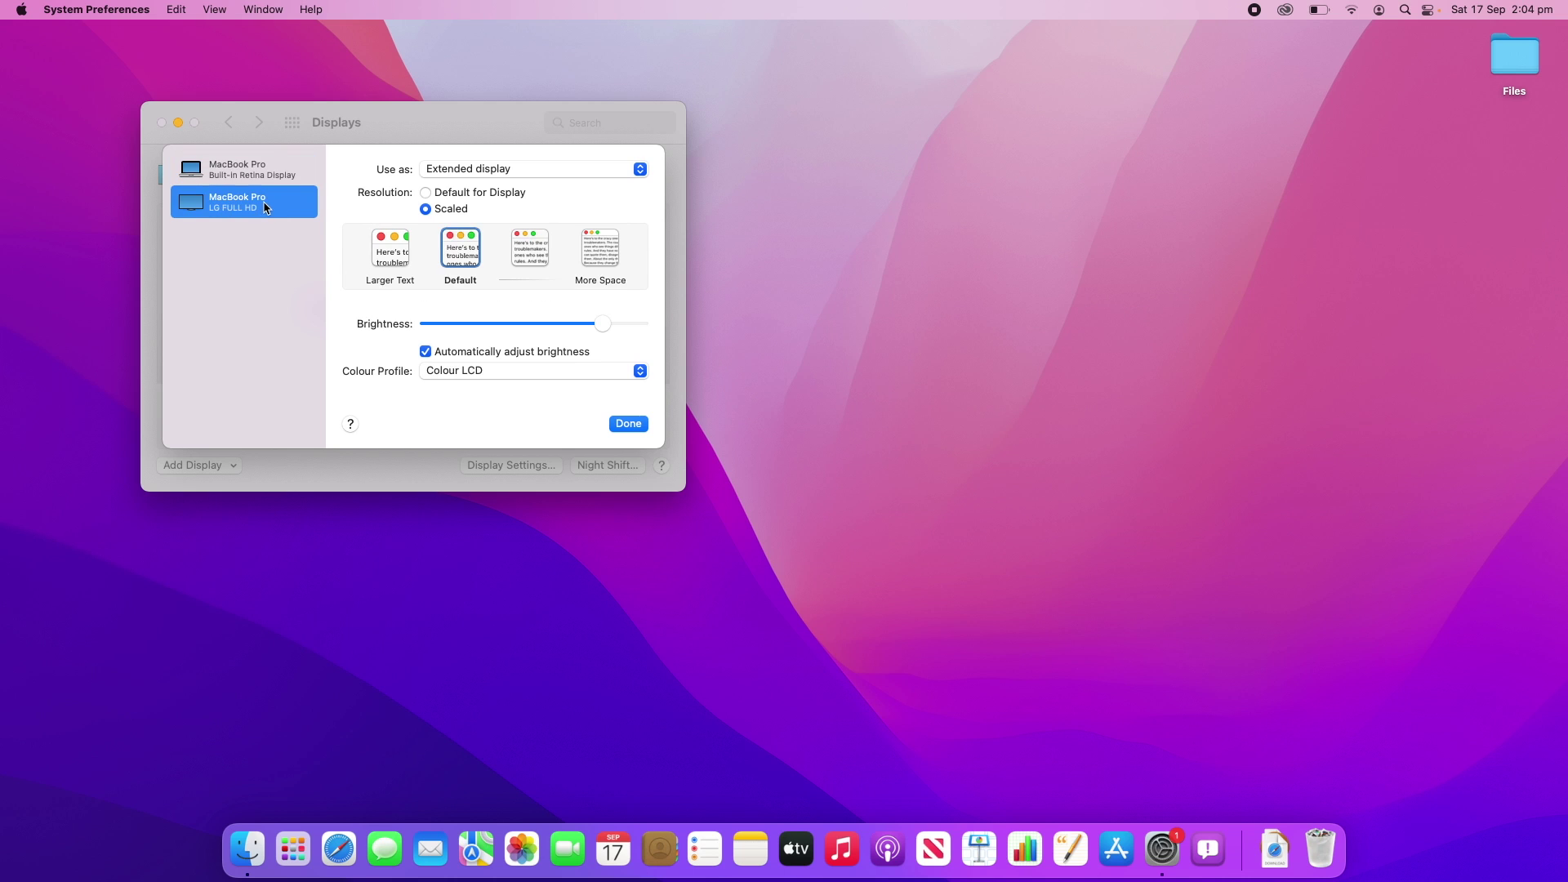